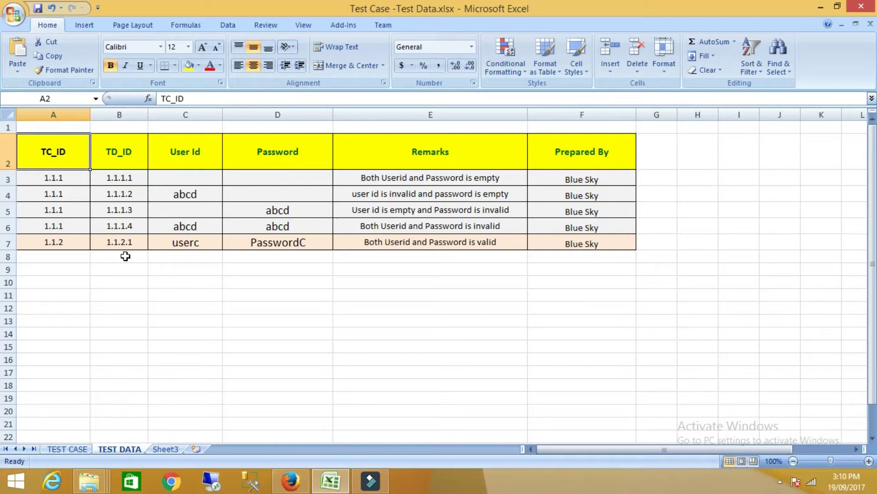
Step: On the TEST CASE sheet, review the row 5 headers and login test cases 1.1.1 and 1.1.2
left_click(69, 449)
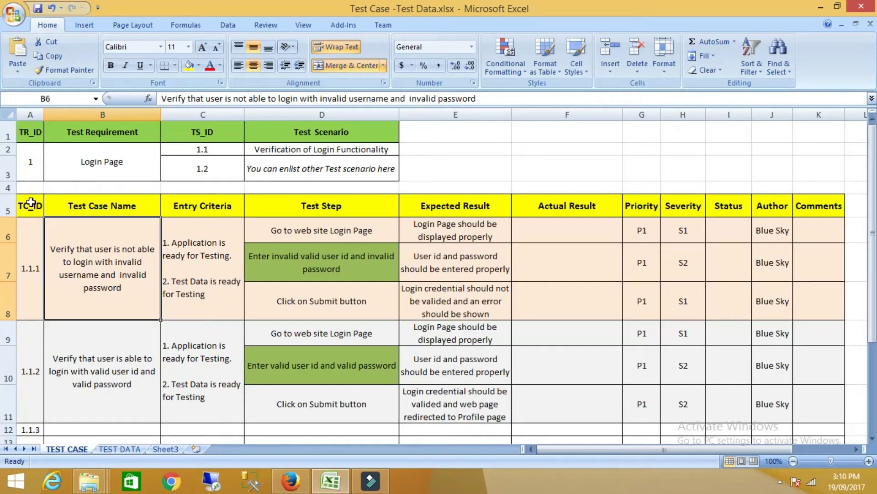
left_click_drag(30, 206, 798, 382)
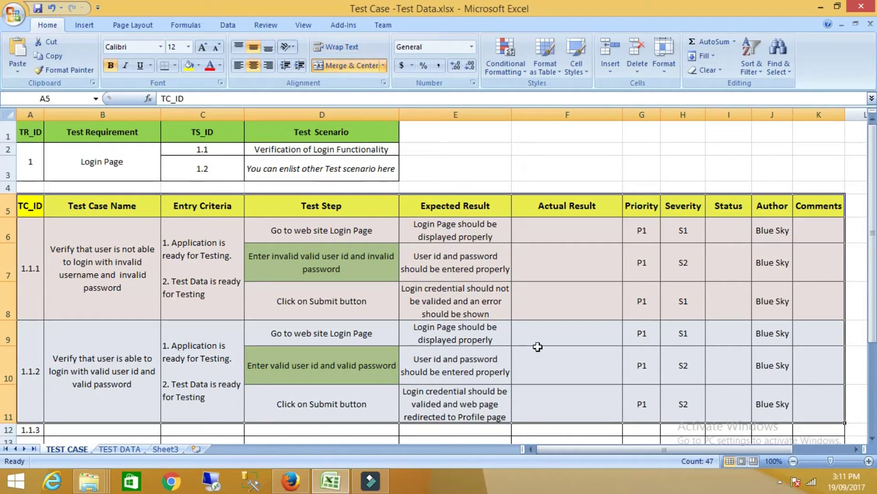
left_click(96, 275)
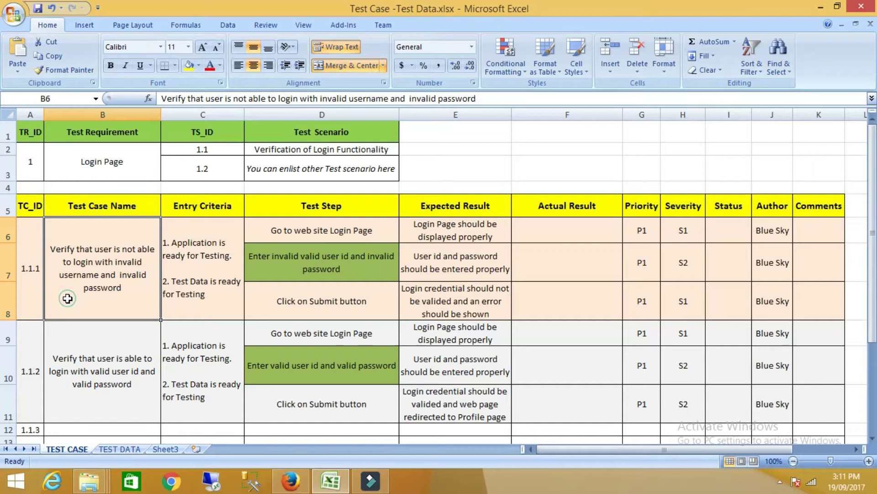
left_click(90, 380)
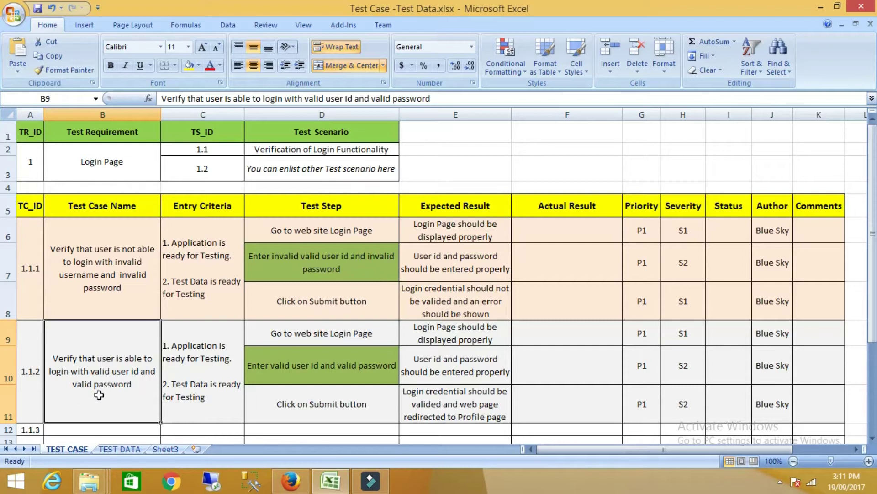
left_click(84, 267)
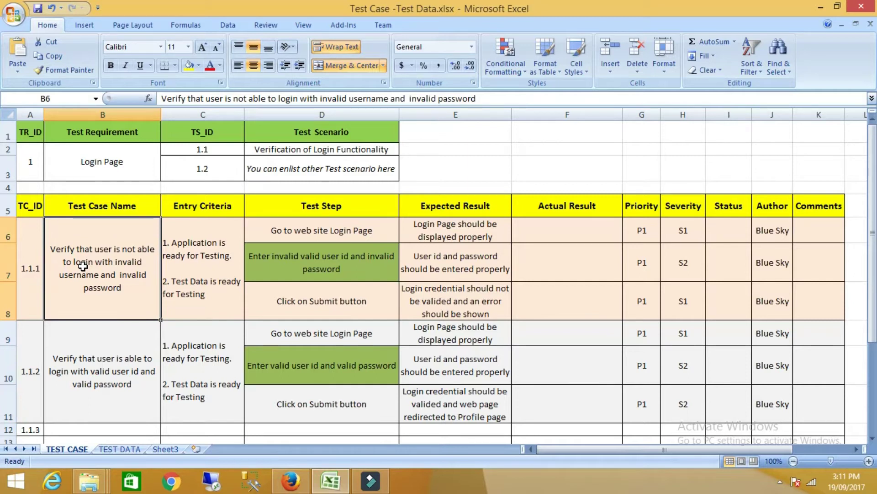
left_click(26, 207)
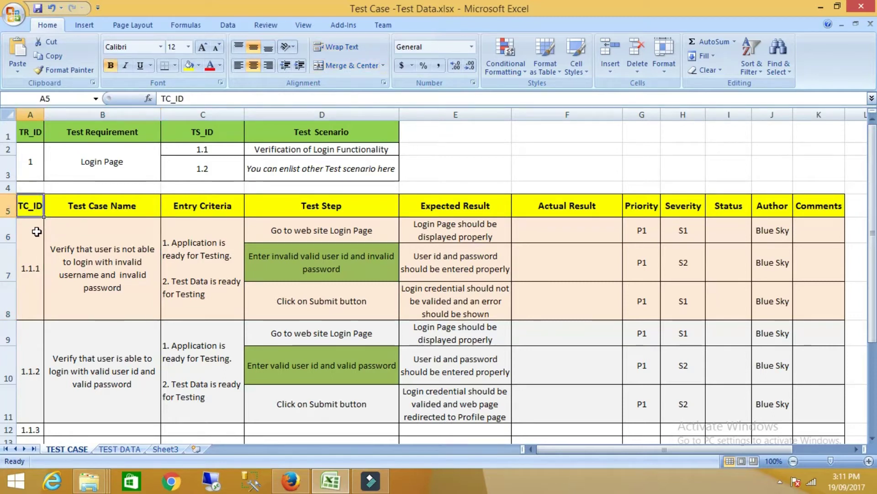
left_click(81, 207)
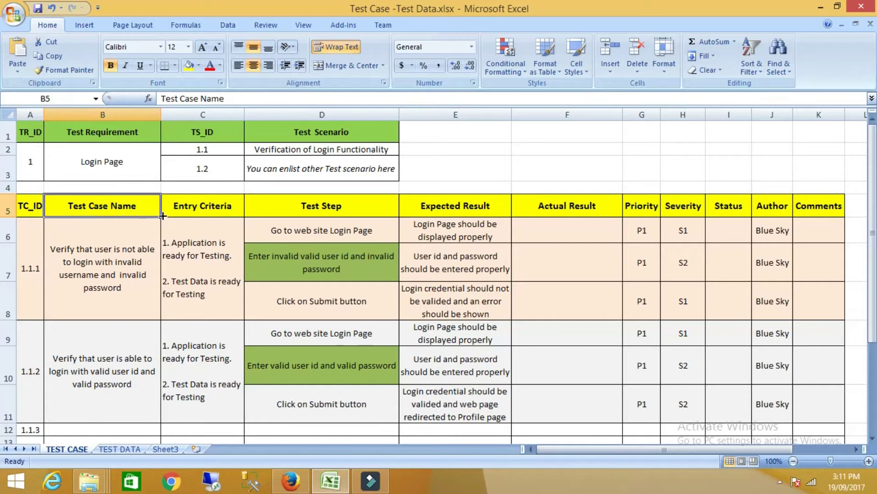
left_click(222, 207)
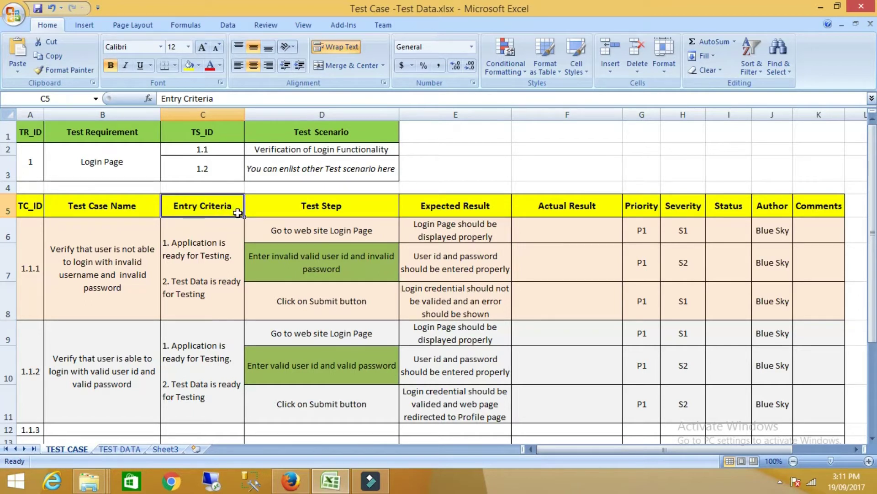
left_click(213, 270)
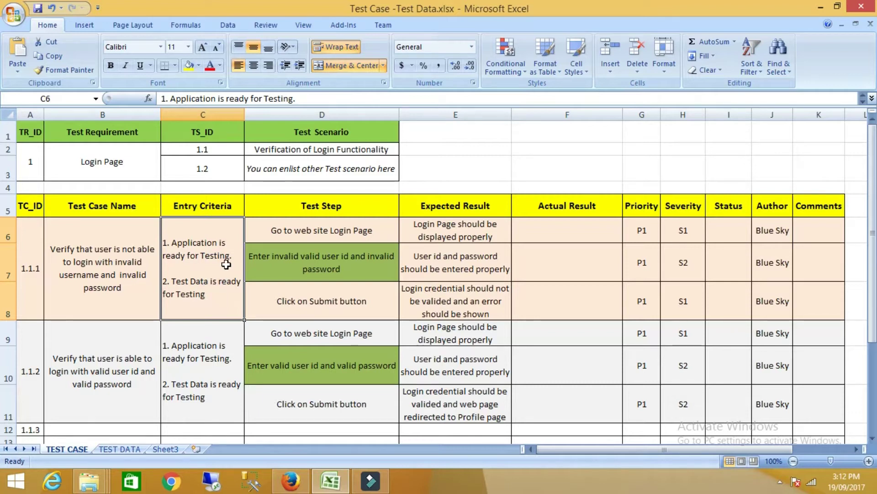
left_click(223, 297)
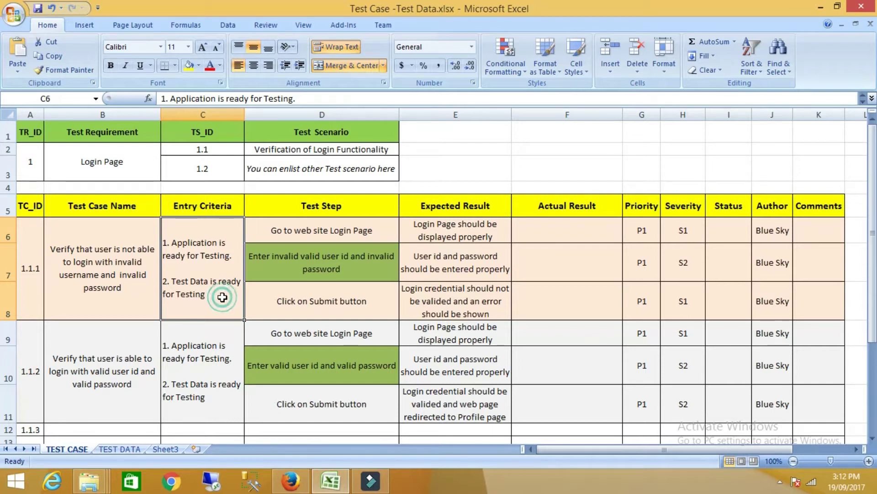
left_click(326, 206)
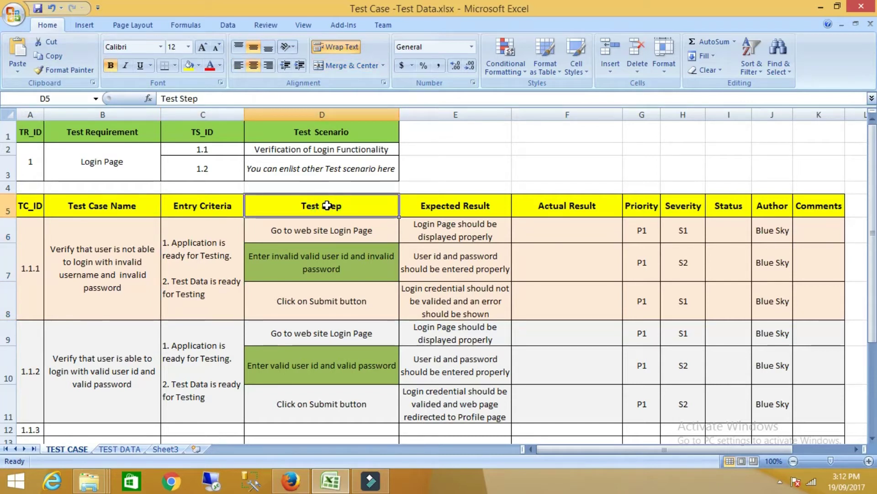
left_click(125, 263)
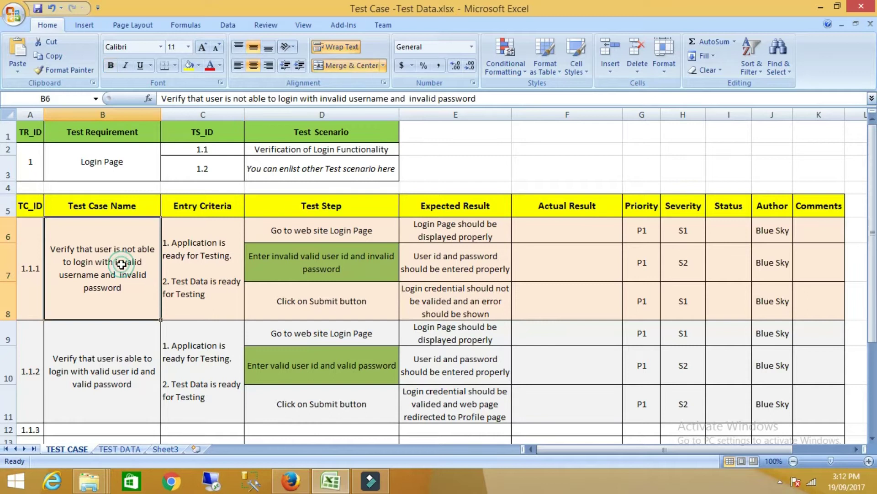
left_click(296, 231)
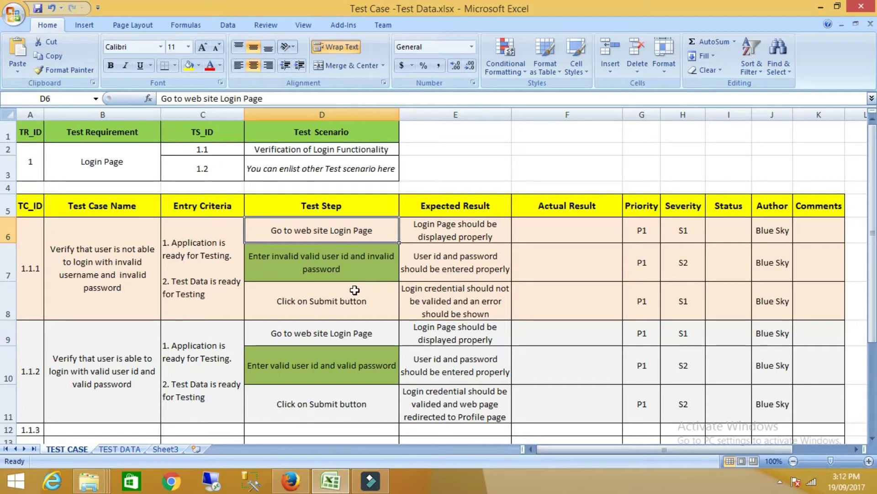
left_click(447, 203)
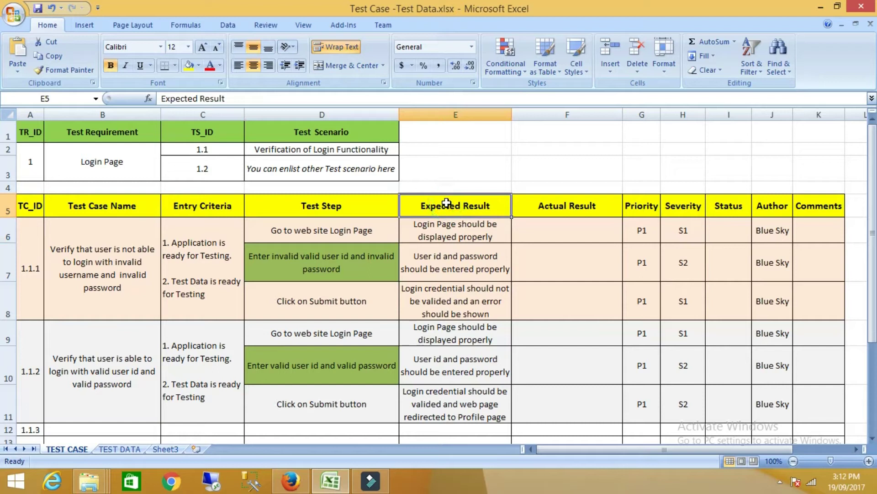
left_click(571, 206)
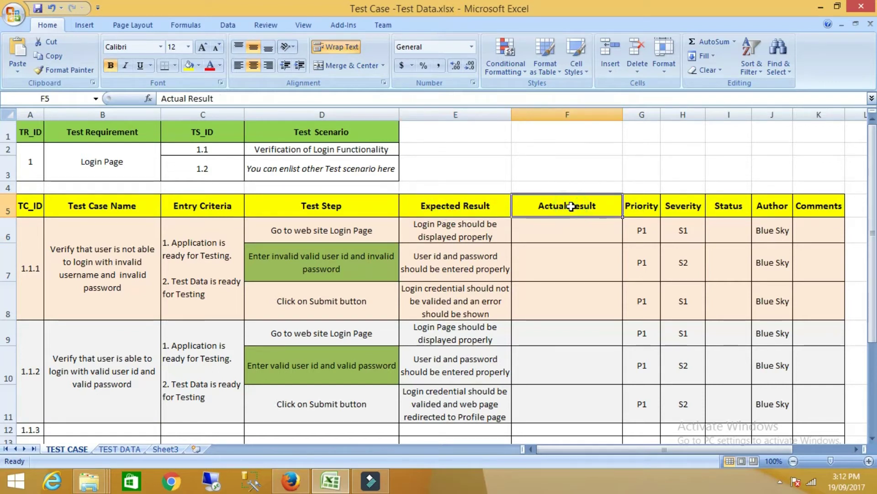
left_click(556, 227)
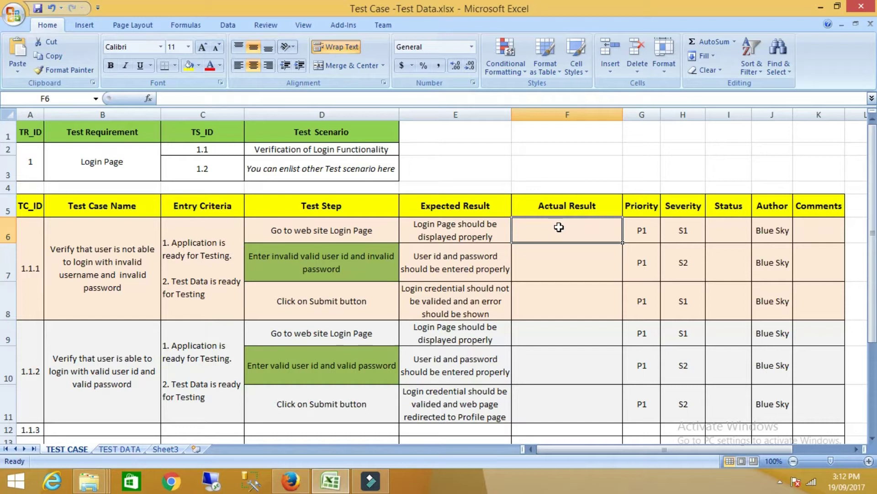
left_click(642, 205)
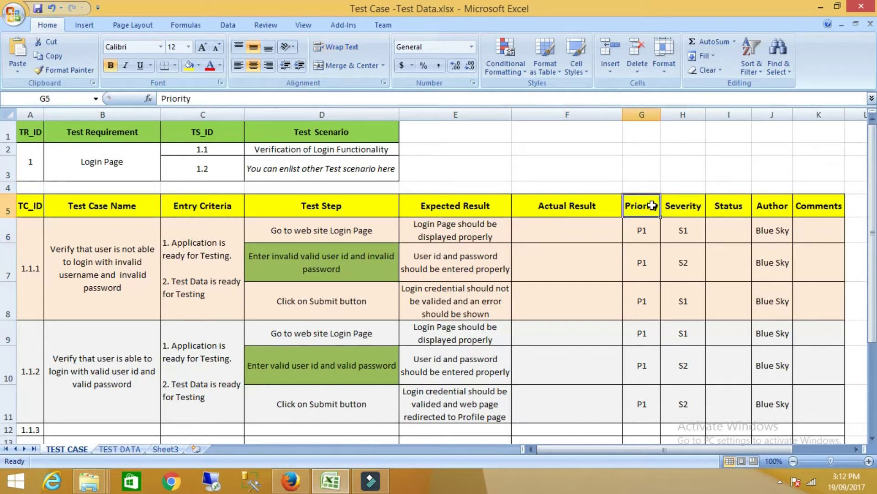
left_click(684, 204)
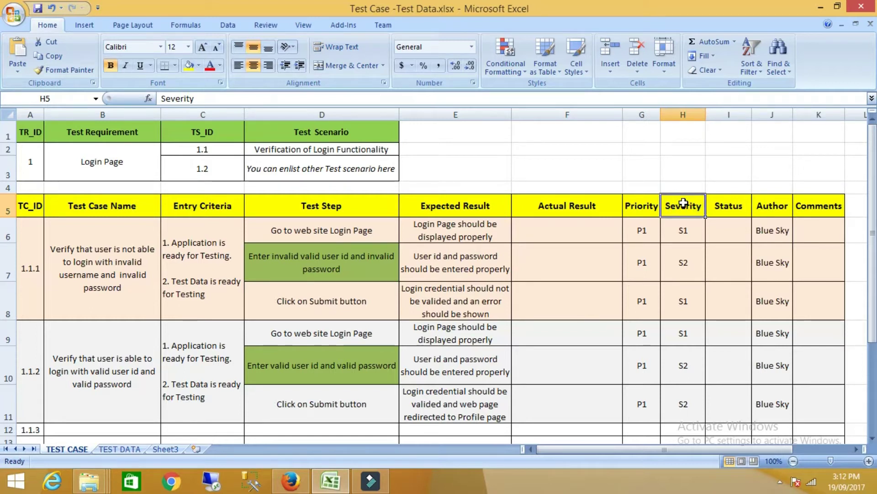
left_click(722, 204)
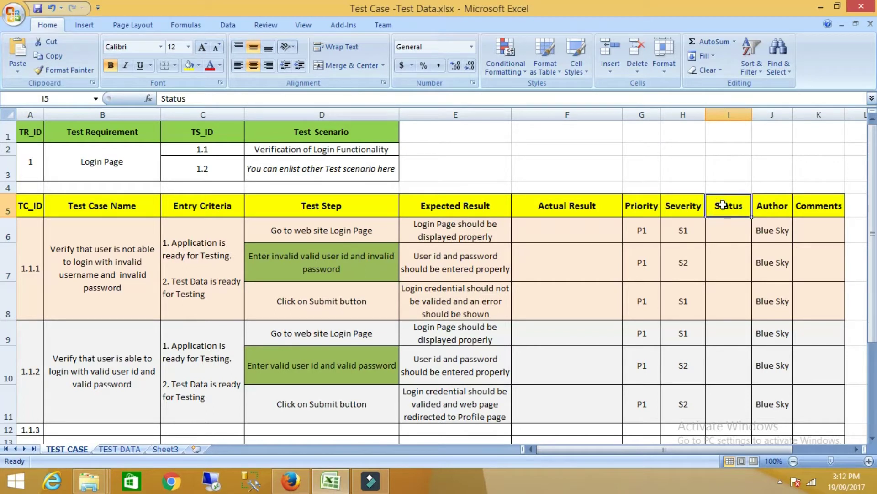
left_click(727, 223)
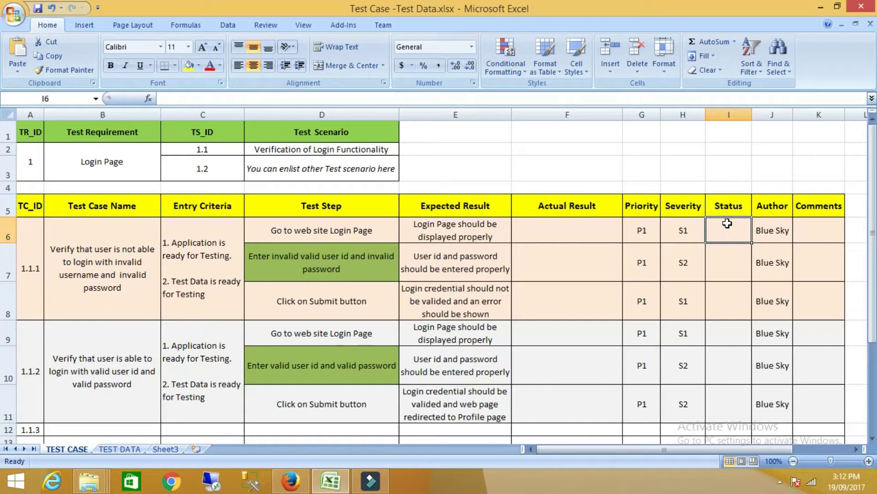
left_click(795, 205)
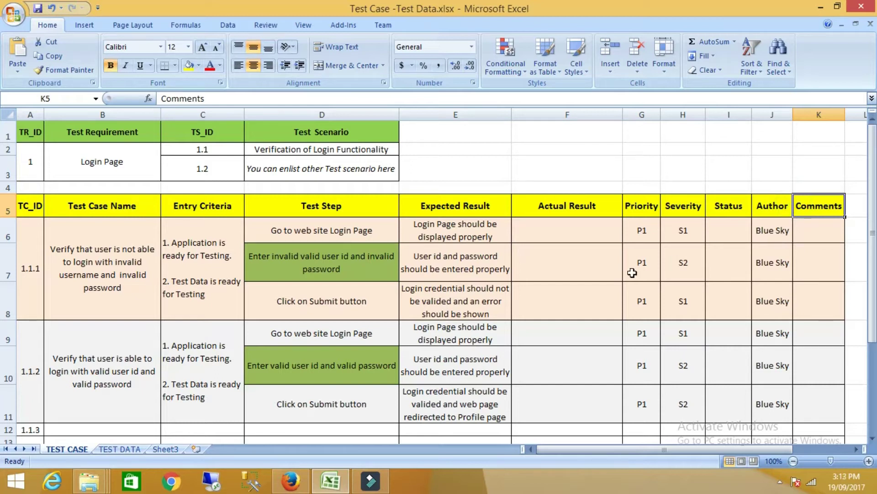
left_click(106, 273)
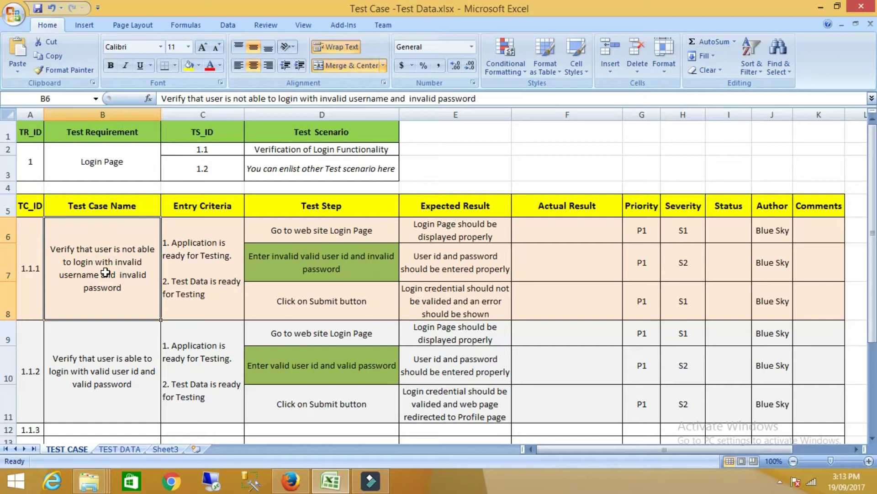
left_click(285, 269)
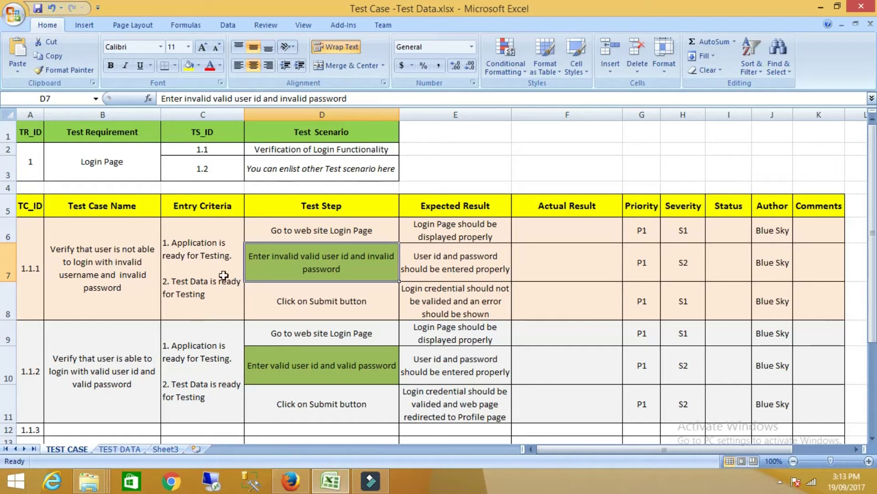
Step: Compare test cases 1.1.1 and 1.1.2, noting the valid-credentials step in D10, then go to TEST DATA
left_click(116, 271)
left_click(120, 371)
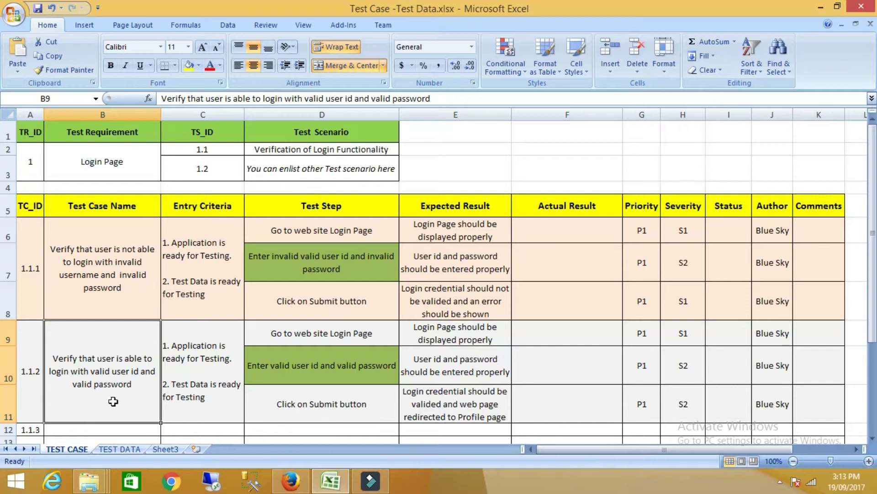
left_click(284, 367)
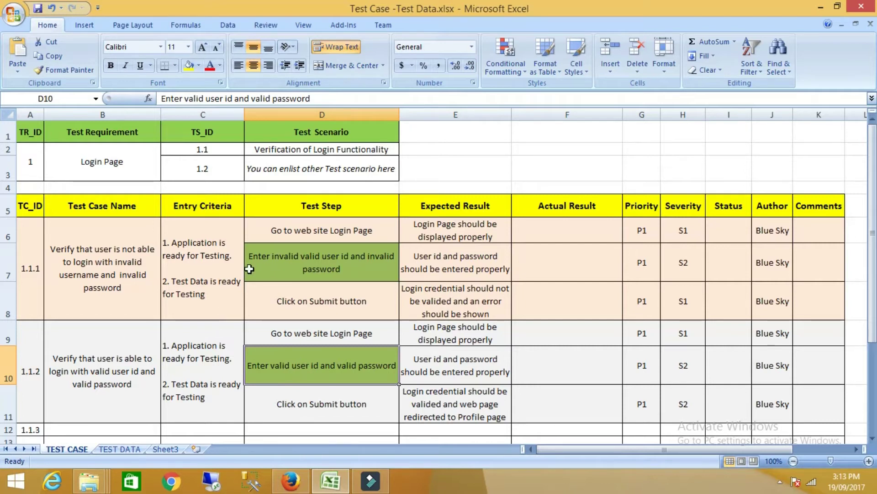
left_click(123, 449)
Step: Go through the TEST DATA headings: TC_ID, TD_ID, User Id, Password and Remarks
left_click(53, 143)
left_click_drag(53, 144, 571, 241)
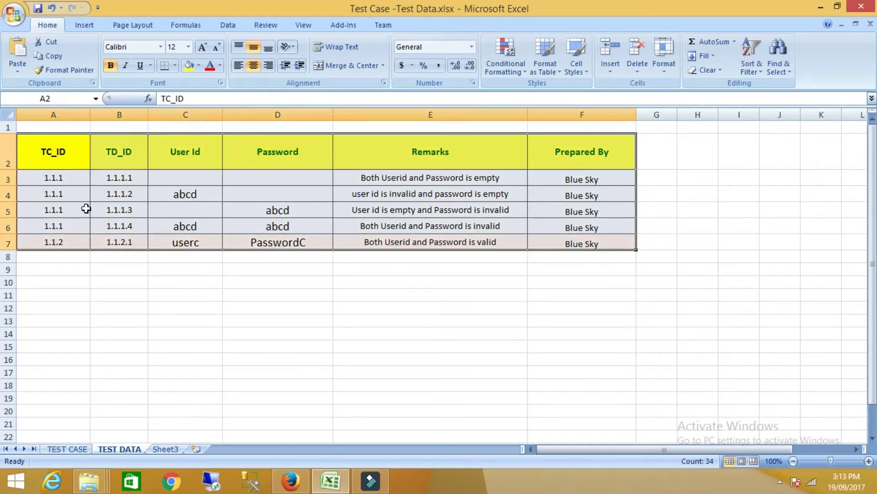
left_click(42, 154)
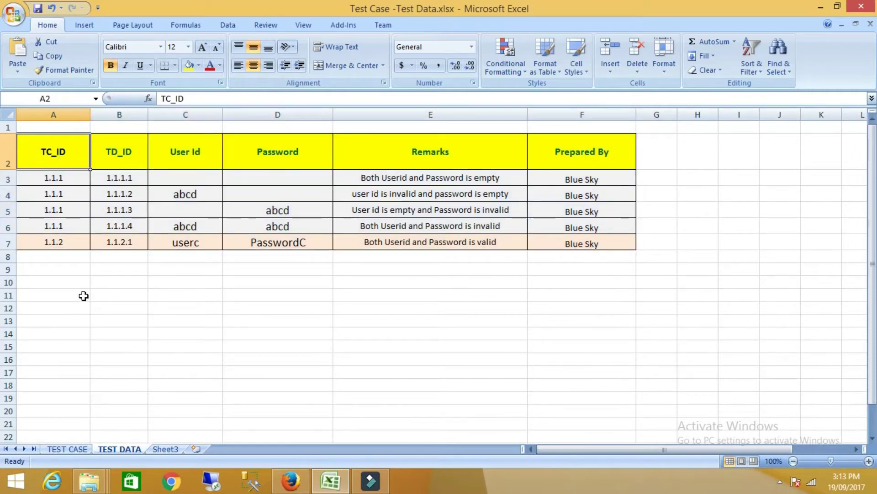
left_click(119, 155)
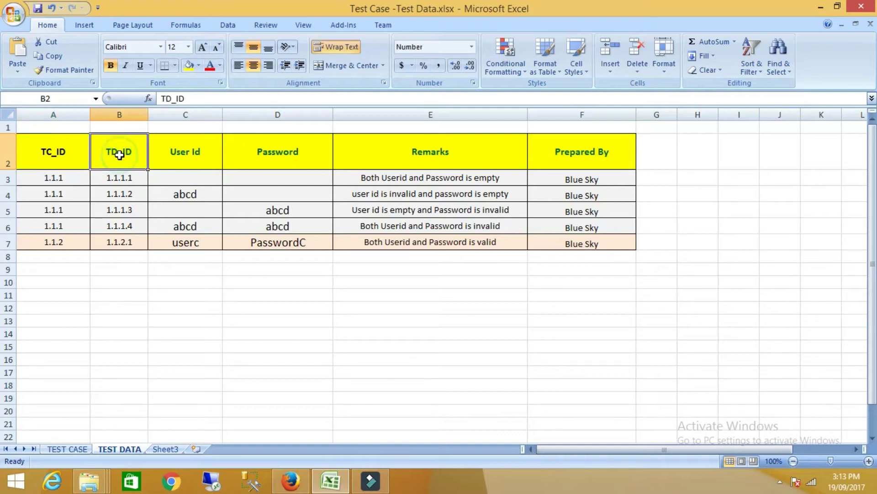
left_click(201, 155)
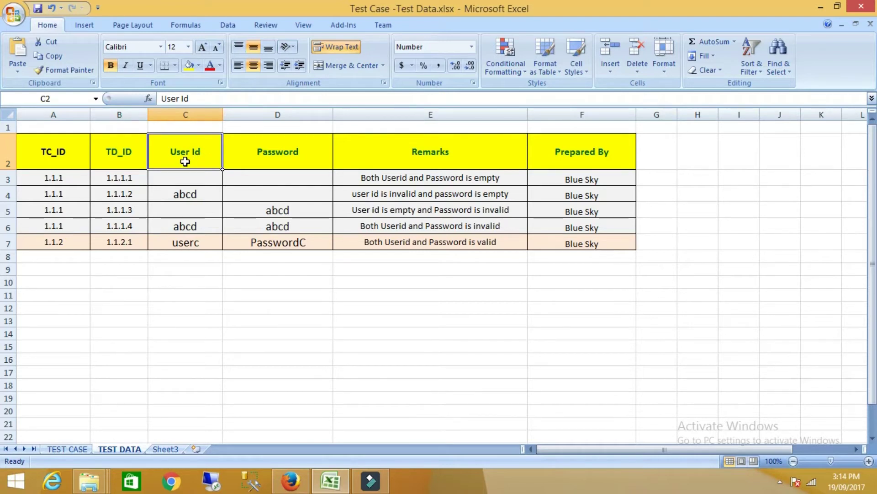
left_click(185, 161)
left_click(276, 157)
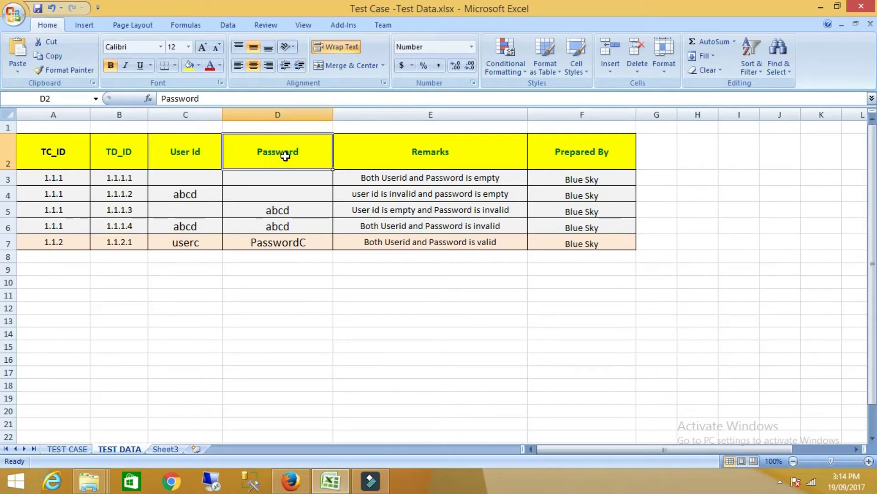
left_click(415, 152)
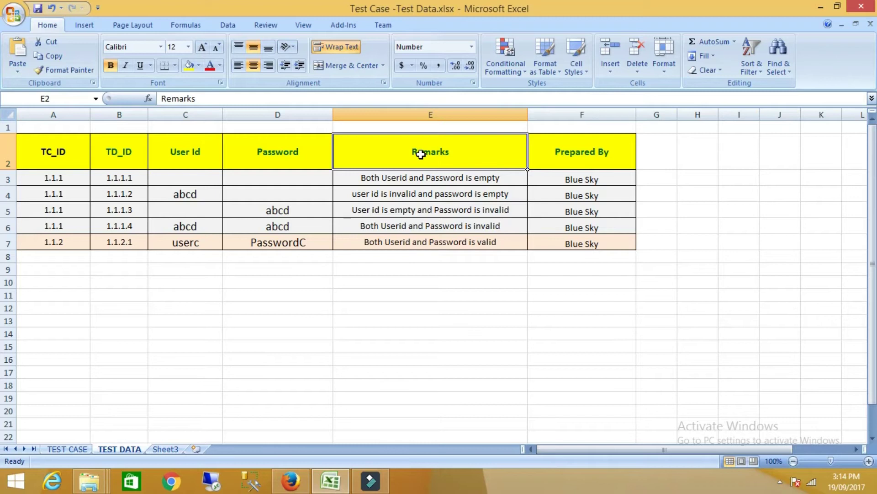
Step: Review data row 1.1.1.1's remark, preparer and TC_ID 1.1.1, then return to TEST CASE
left_click(413, 178)
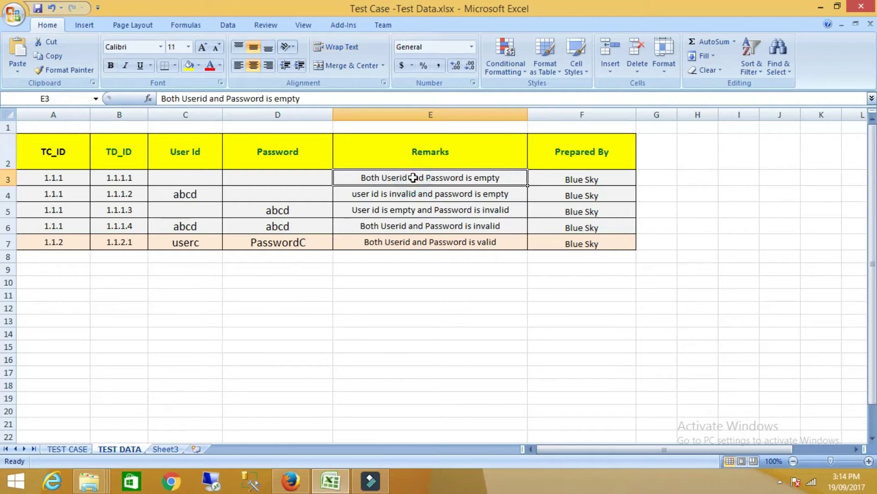
left_click(577, 181)
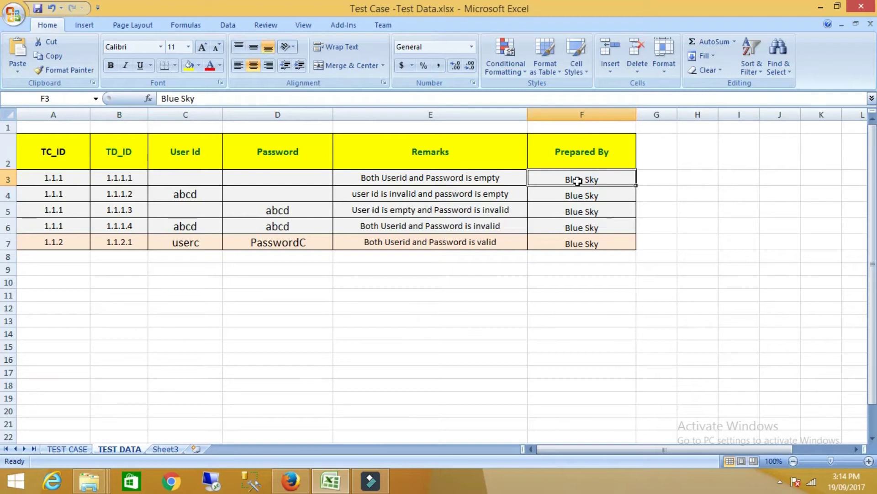
left_click(65, 178)
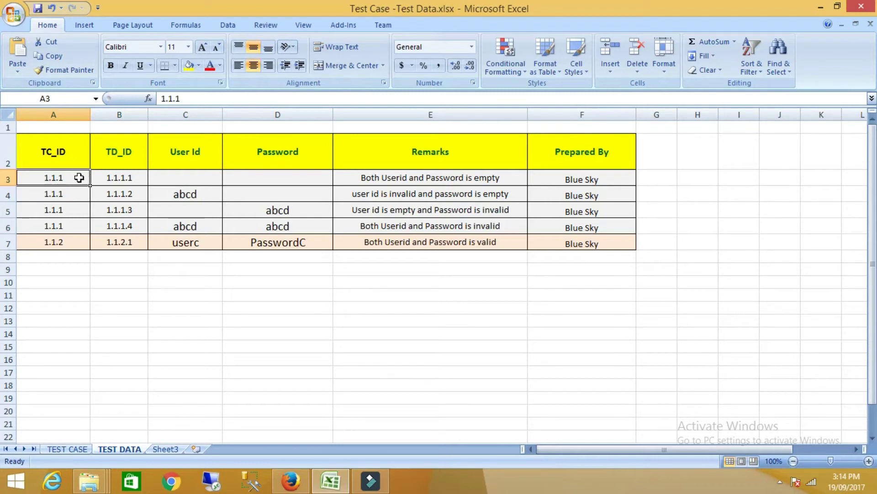
left_click(72, 448)
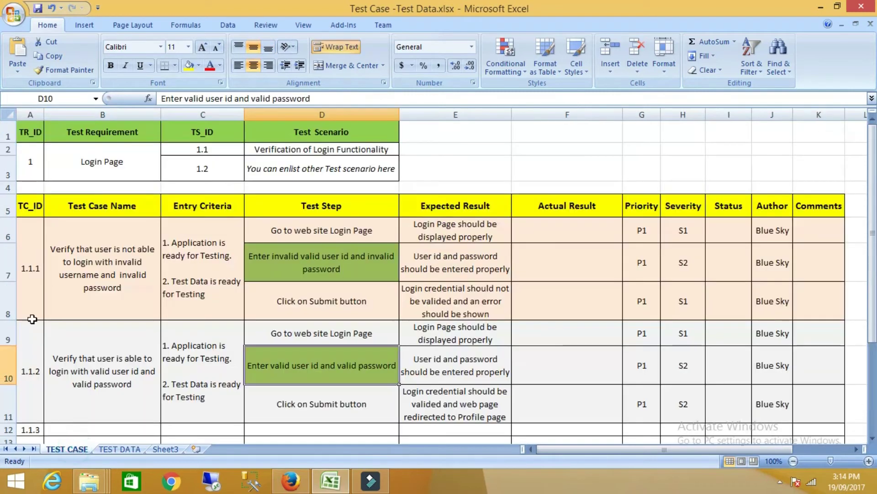
Step: Match test case 1.1.1 to data rows 1.1.1.1 and 1.1.1.2, and locate 1.1.2 in row 7
left_click(32, 319)
left_click(77, 276)
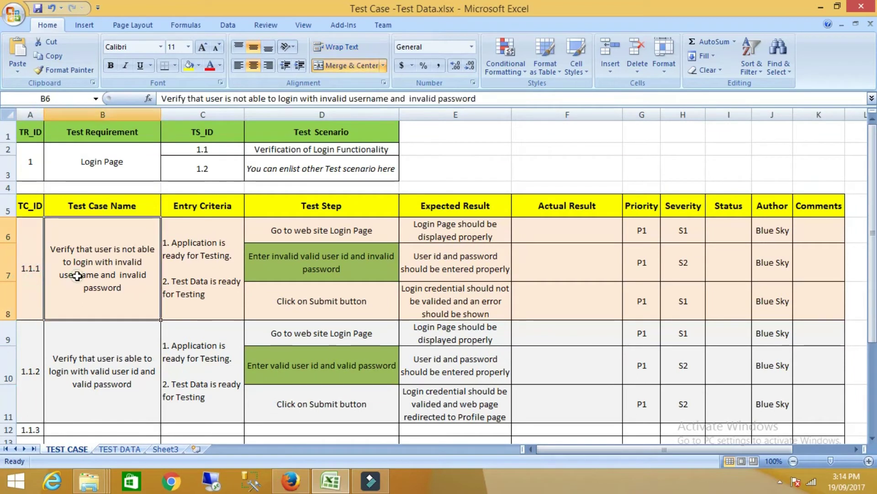
left_click(118, 449)
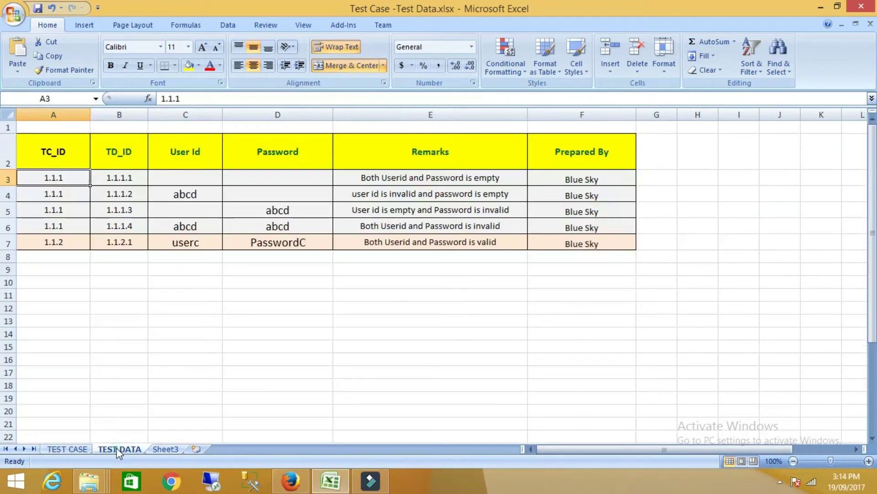
left_click(121, 179)
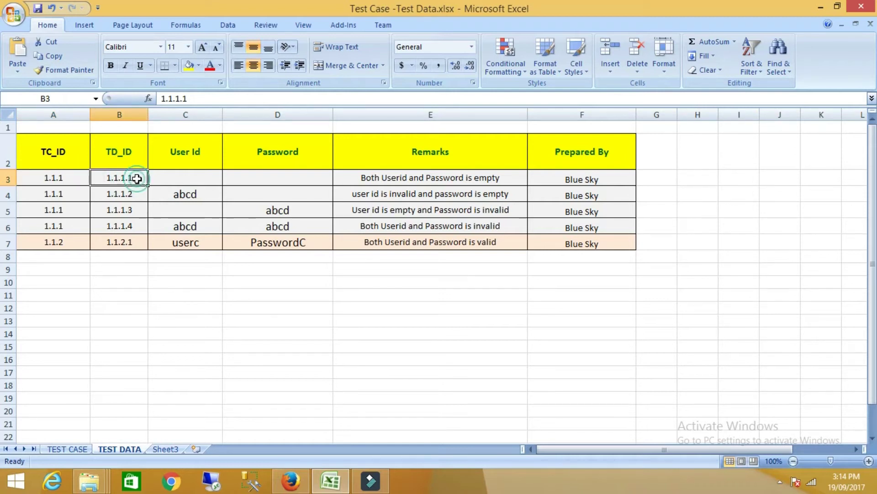
left_click(135, 194)
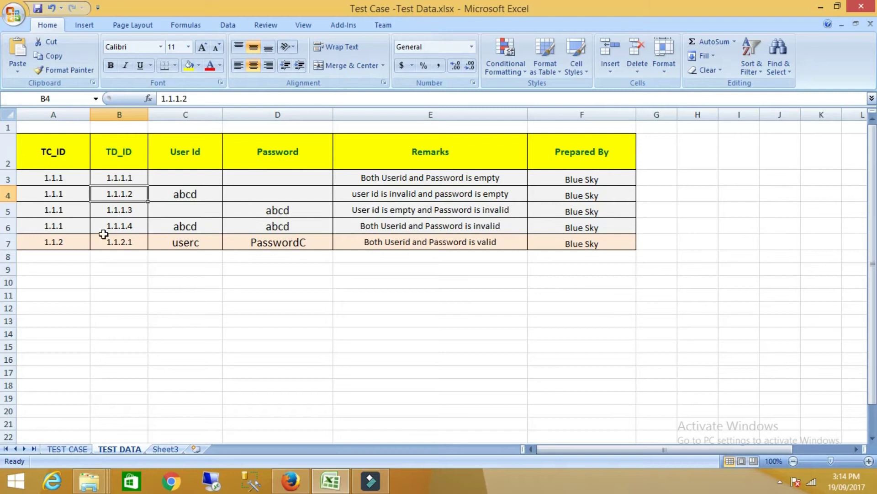
left_click(66, 242)
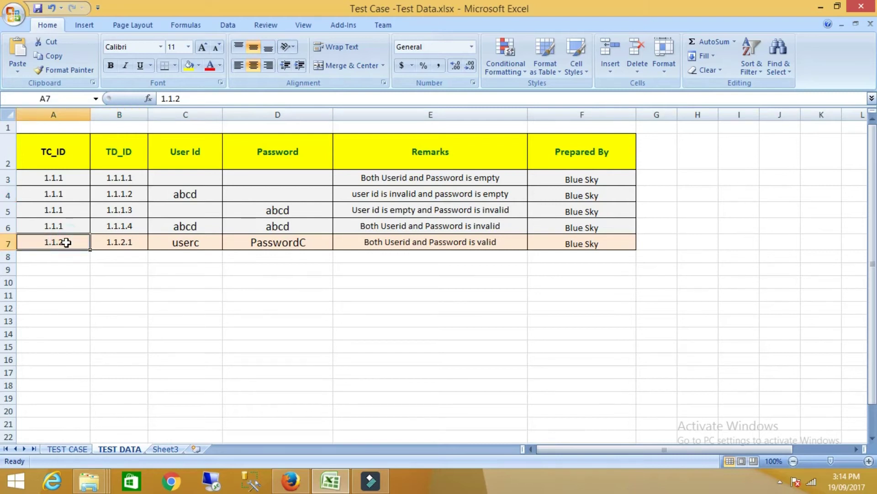
Step: Check the second test case's name on TEST CASE and return to TEST DATA
left_click(68, 449)
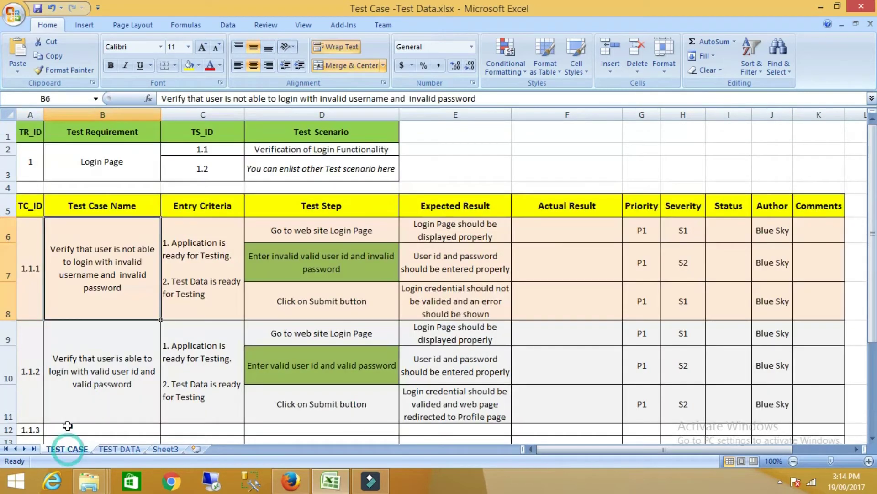
left_click(70, 383)
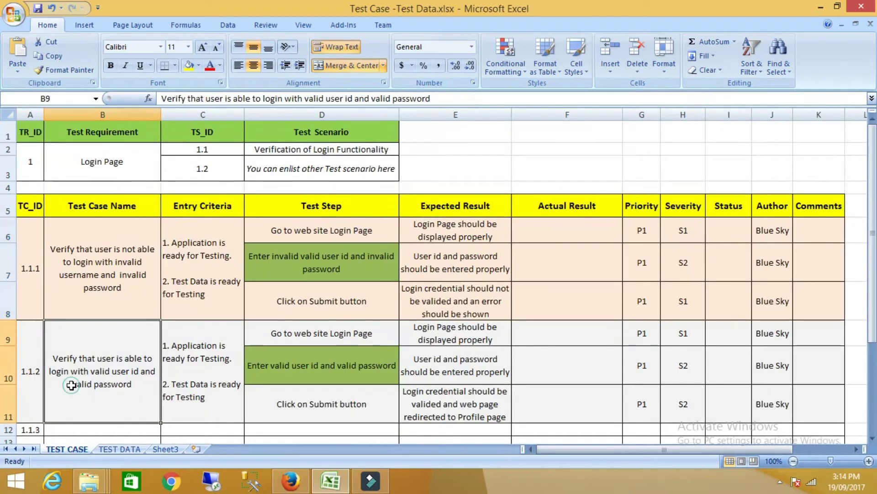
left_click(119, 449)
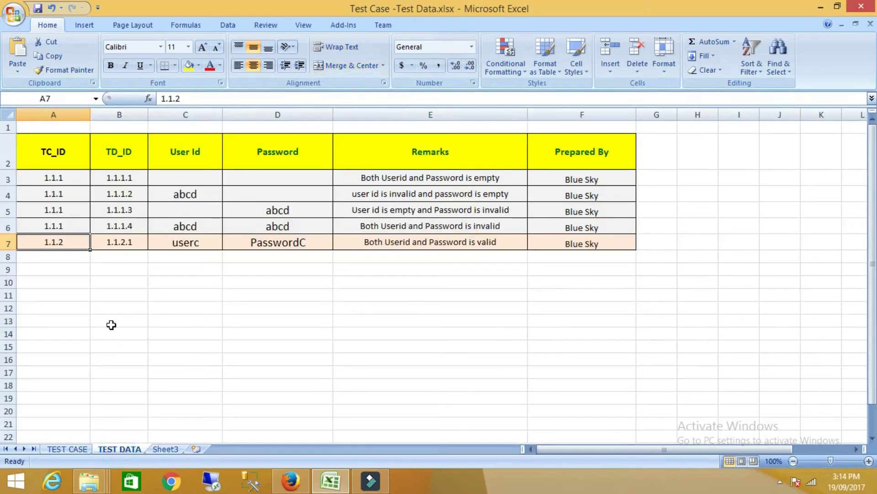
left_click(127, 245)
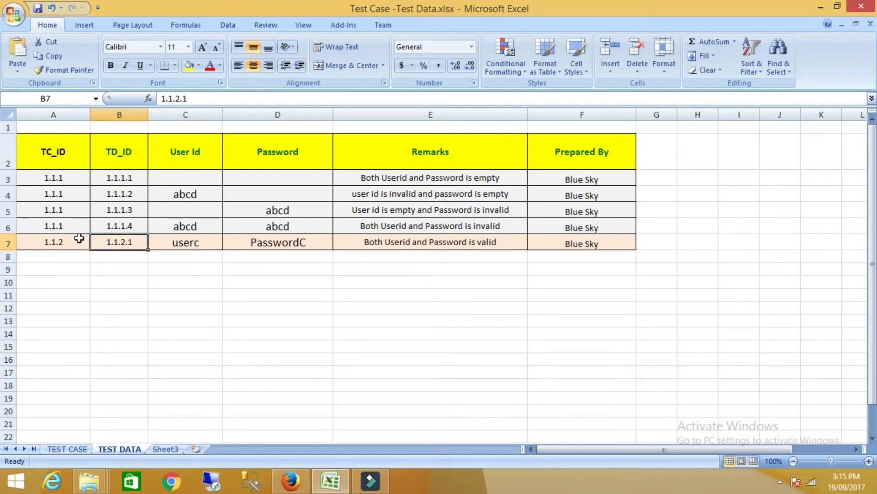
left_click(60, 241)
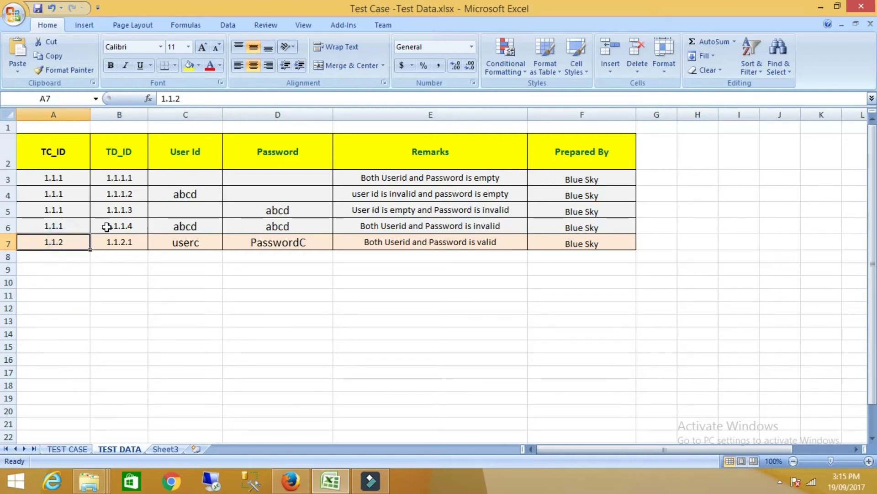
left_click(72, 178)
left_click(72, 178)
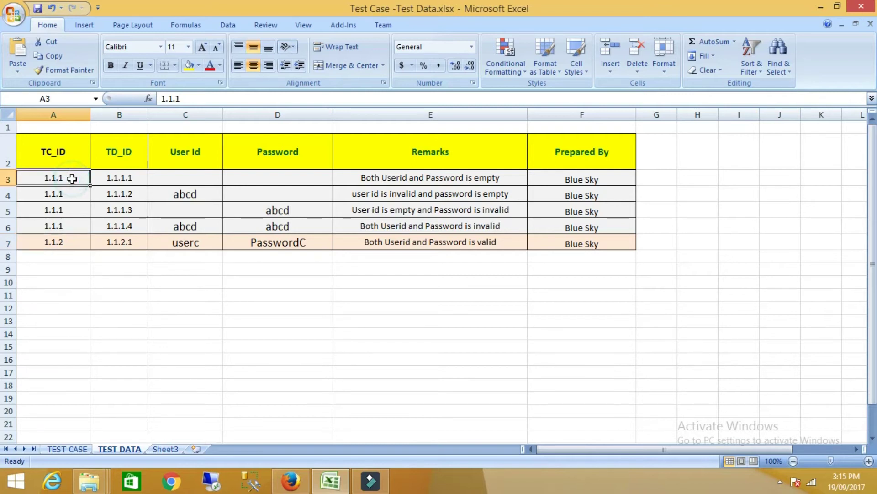
left_click(118, 179)
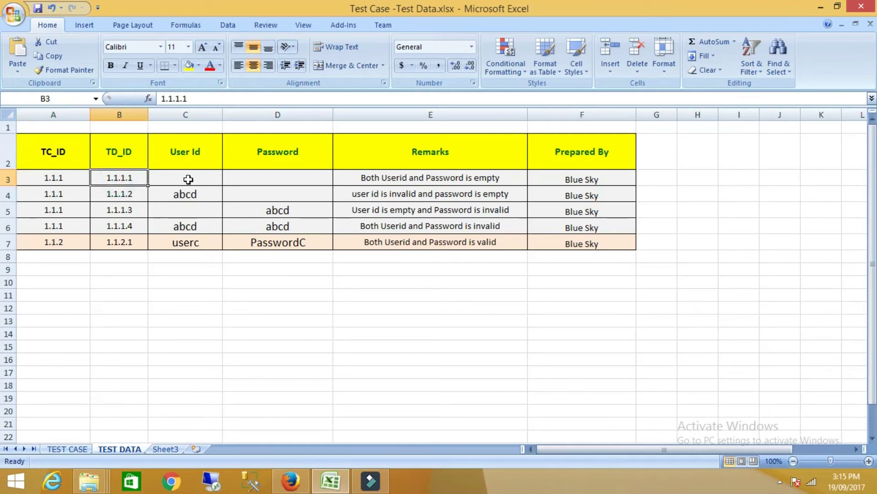
left_click(203, 176)
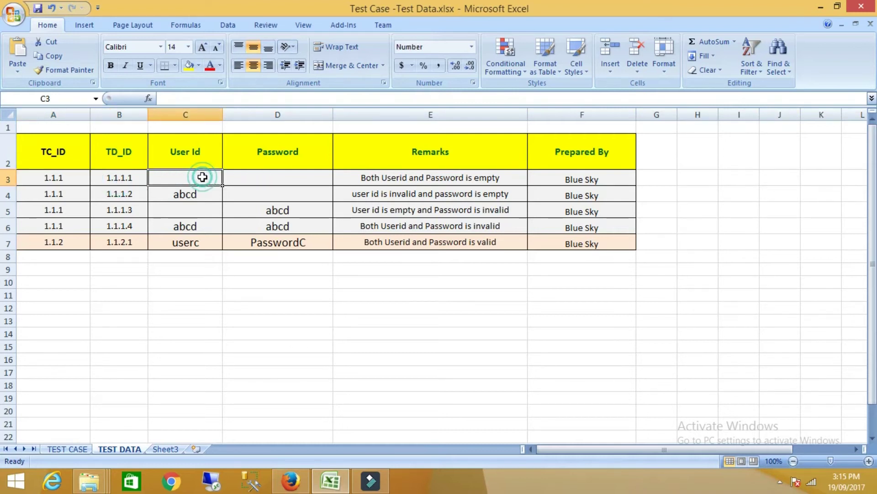
left_click(402, 182)
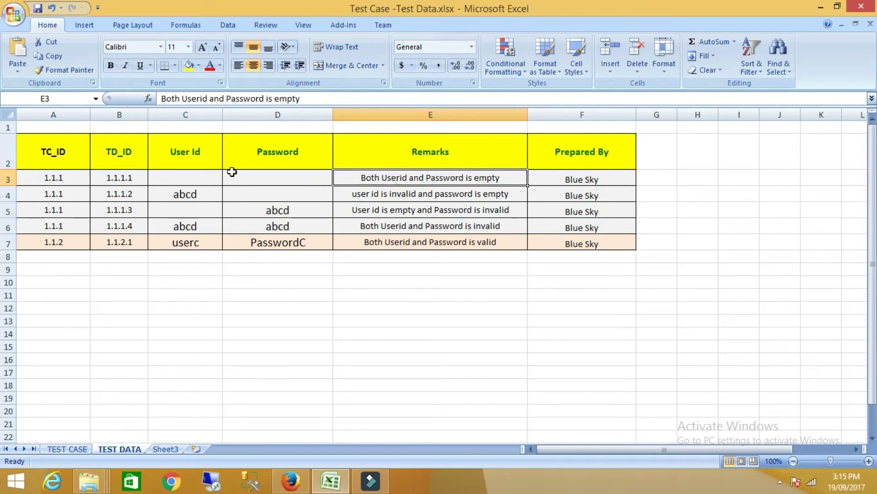
left_click(186, 175)
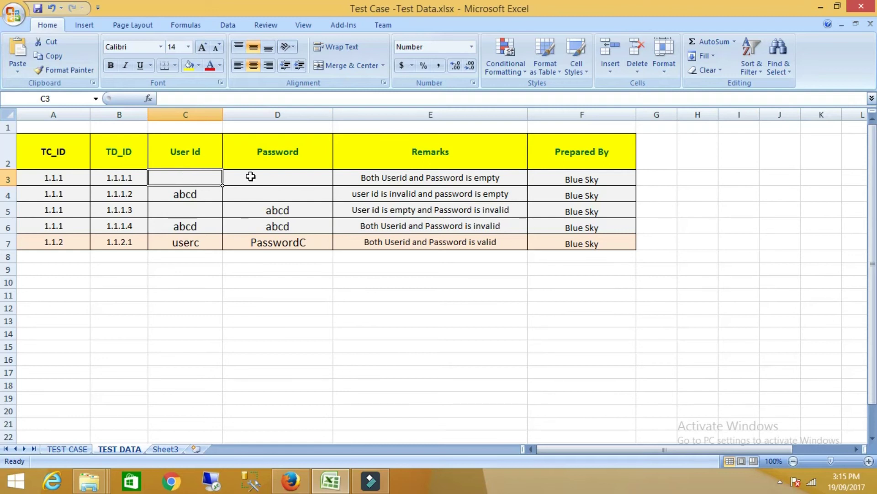
left_click(385, 181)
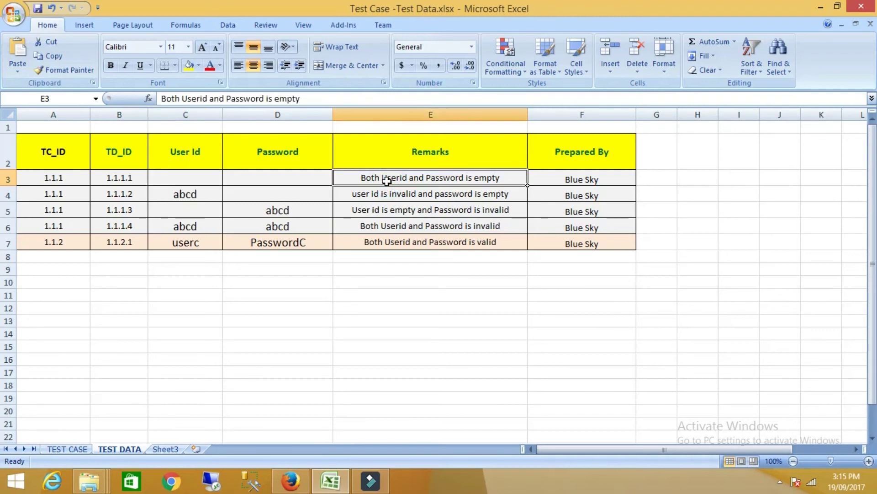
Step: Review the empty credentials of 1.1.1.1 and user id abcd with its remark for 1.1.1.2
left_click(182, 180)
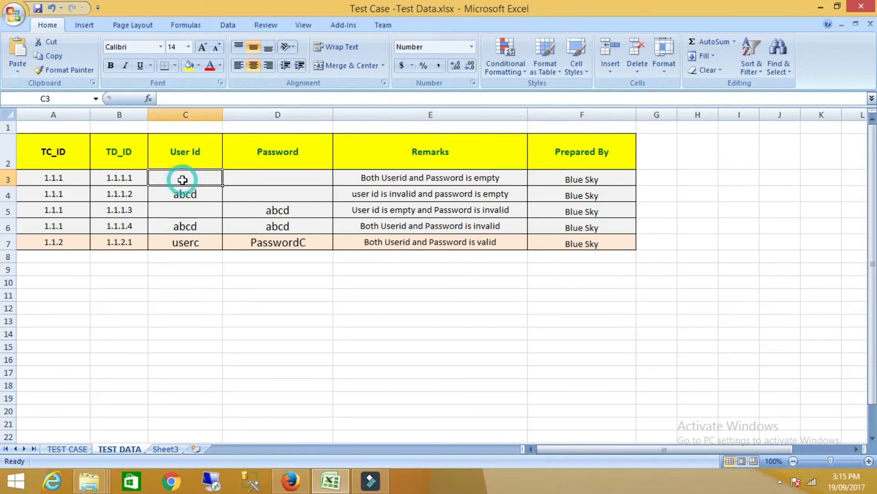
left_click(255, 178)
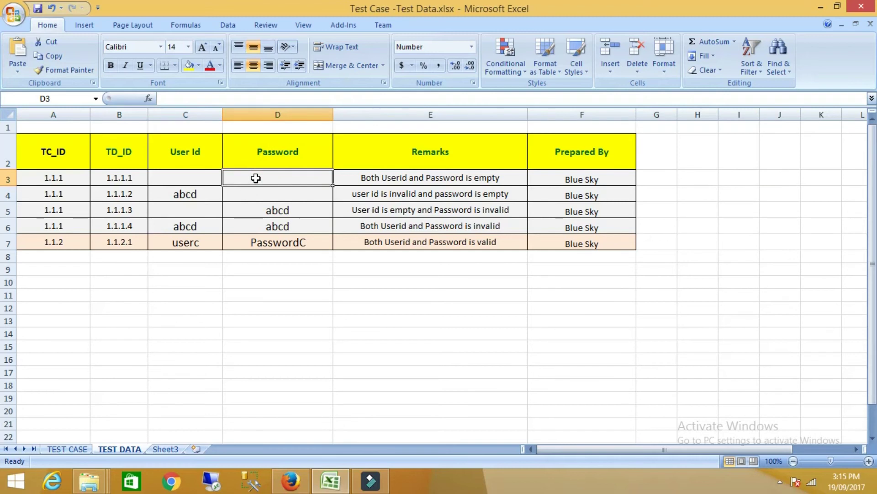
left_click(196, 195)
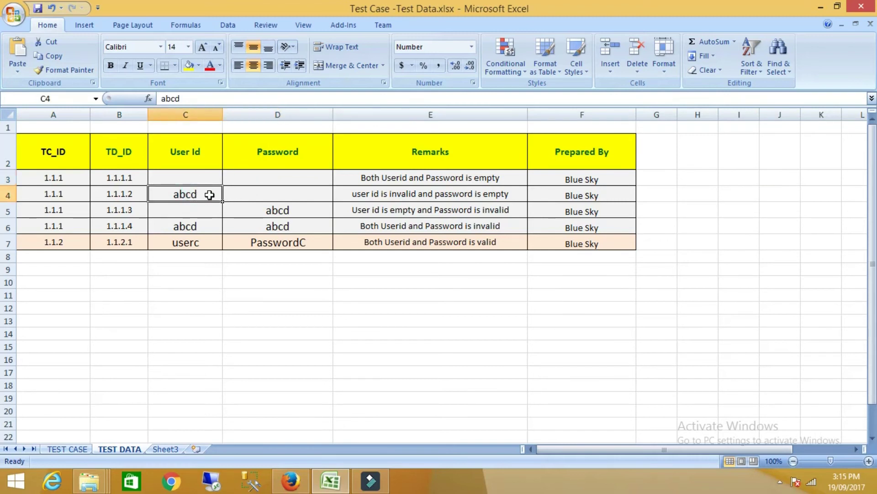
left_click(382, 199)
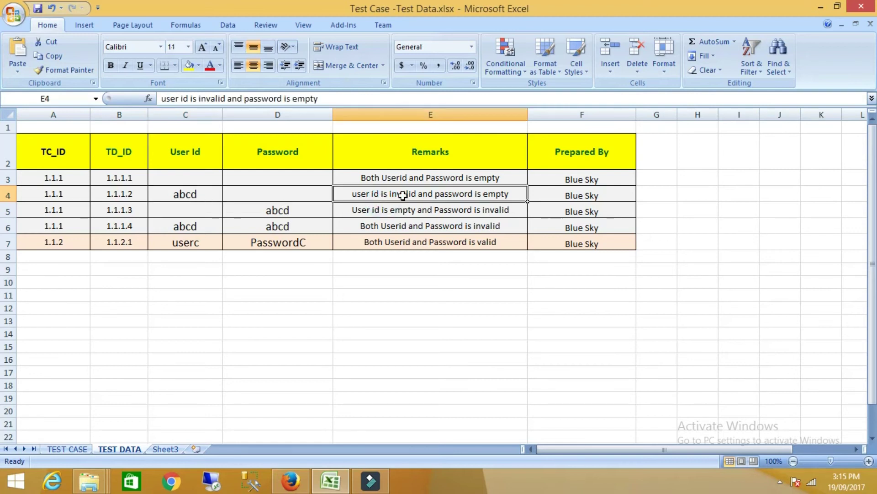
Step: Check the user id and password entries for 1.1.1.2, 1.1.1.3 and 1.1.1.4, then return to TEST CASE
left_click(193, 197)
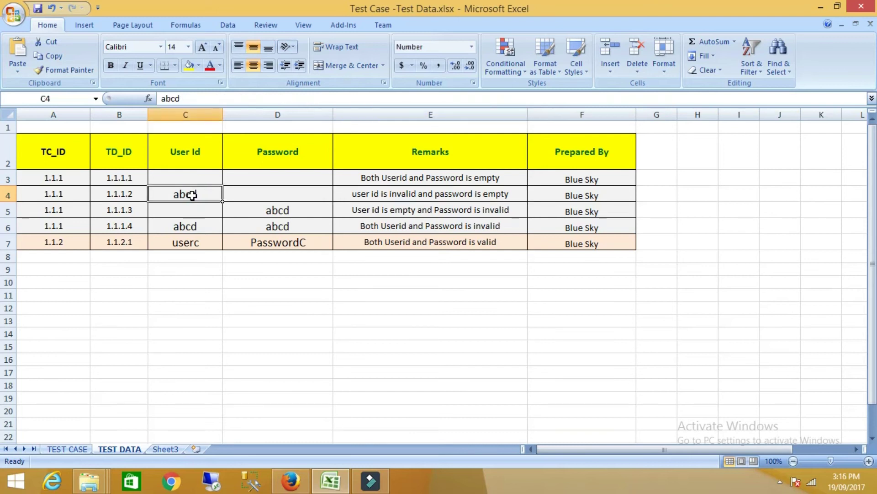
left_click(200, 193)
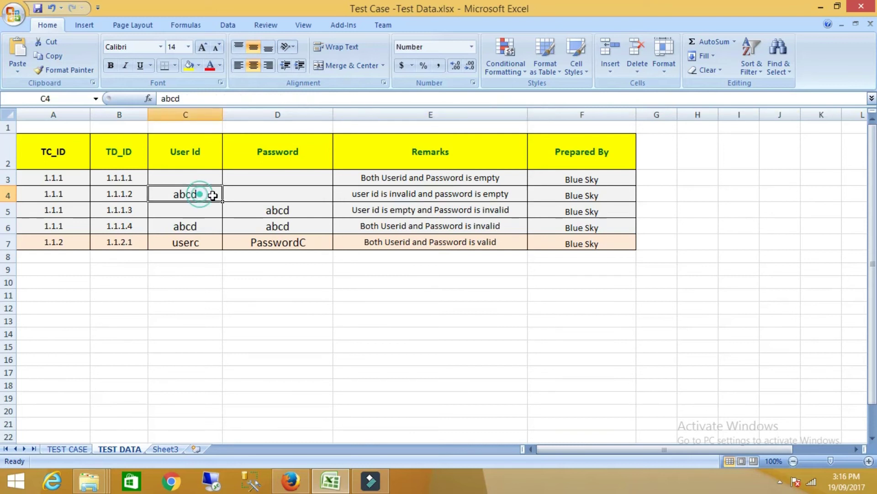
left_click_drag(213, 195, 252, 192)
left_click(188, 212)
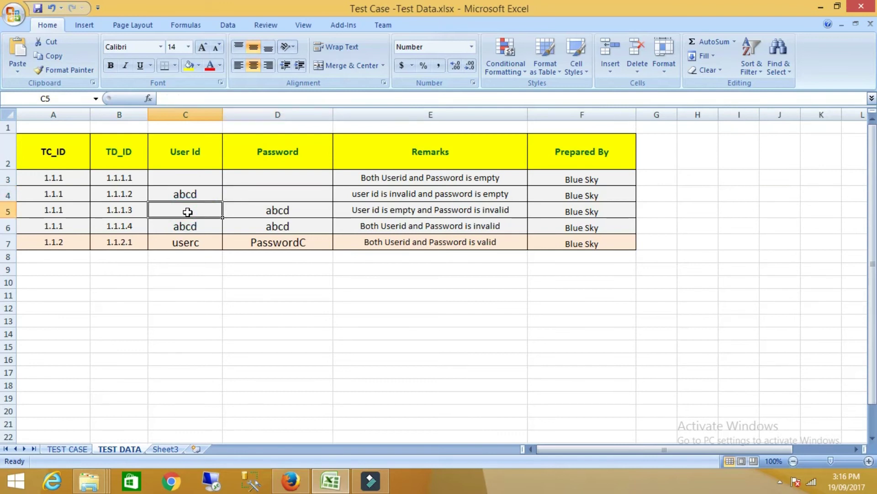
left_click(266, 212)
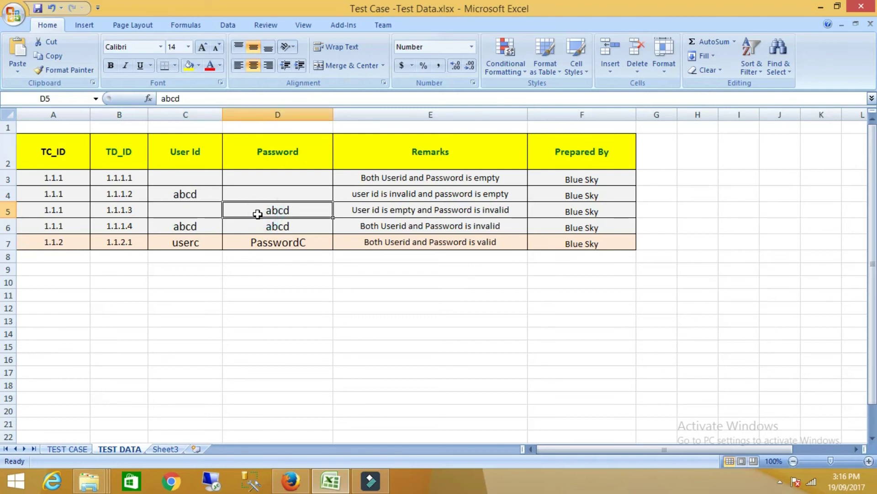
left_click(192, 227)
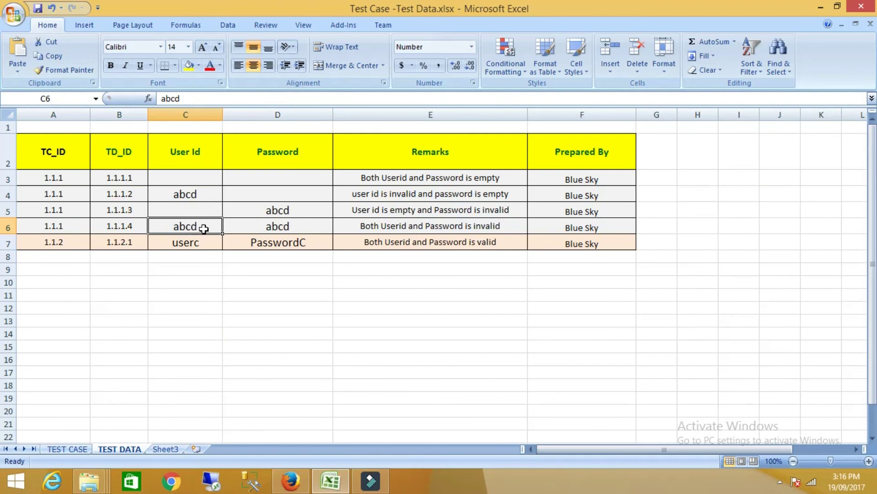
left_click(68, 450)
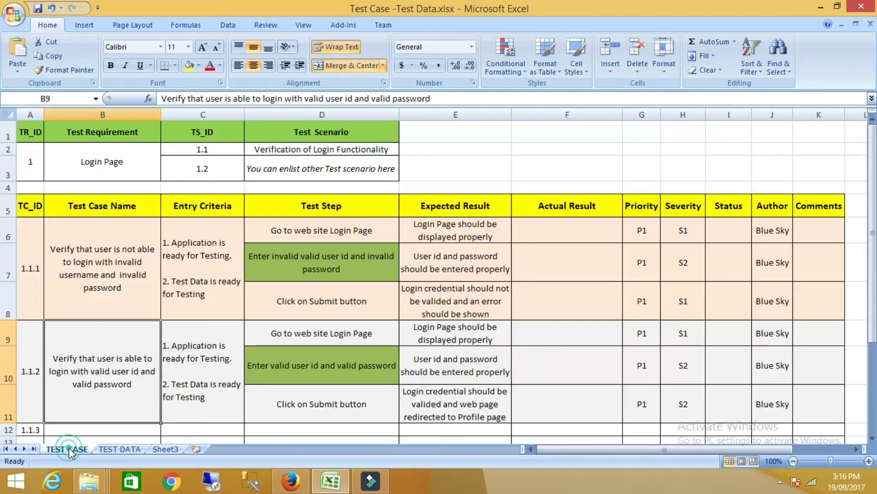
Step: Compare the invalid user id and password step with the 1.1.1 data rows' empty credentials
left_click(300, 258)
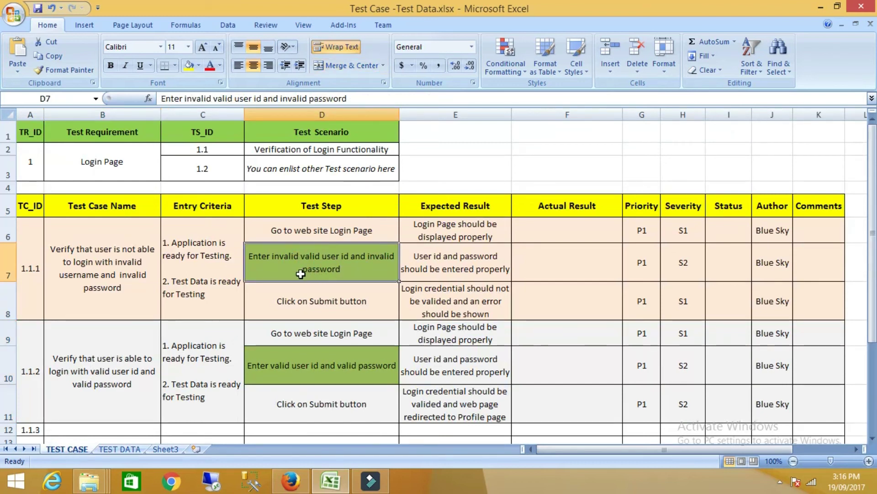
left_click(120, 450)
left_click_drag(55, 180, 564, 225)
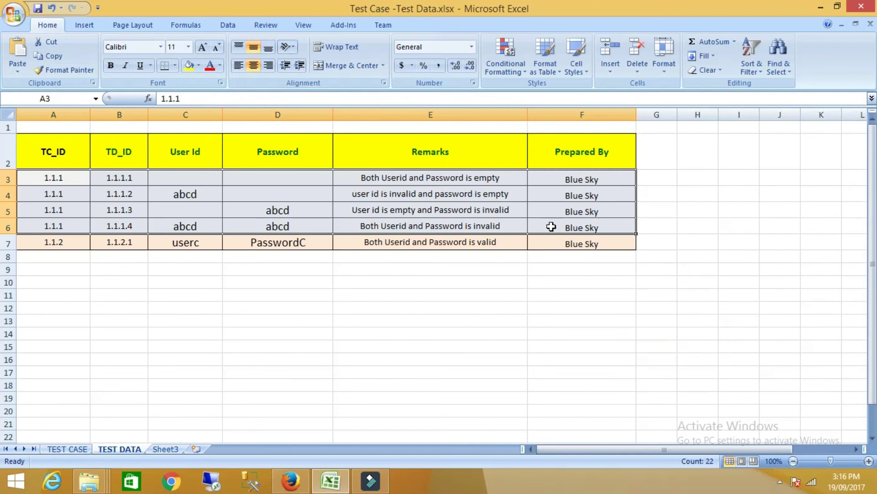
left_click(178, 180)
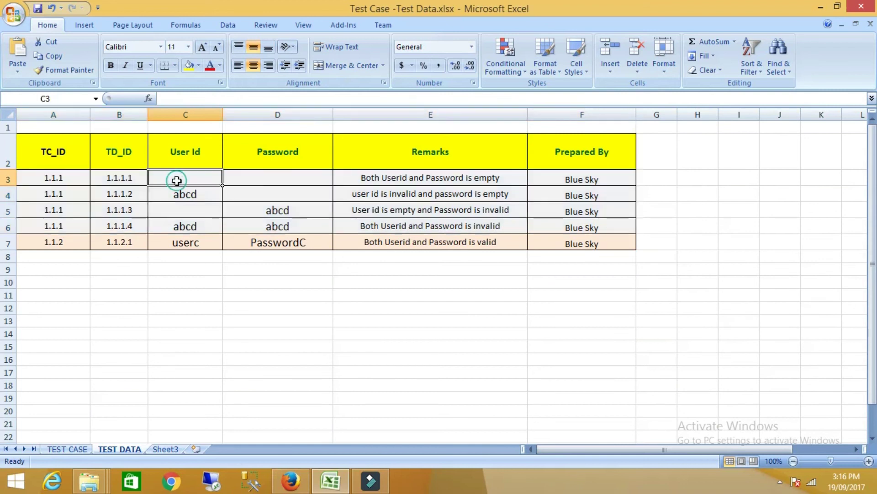
left_click(246, 180)
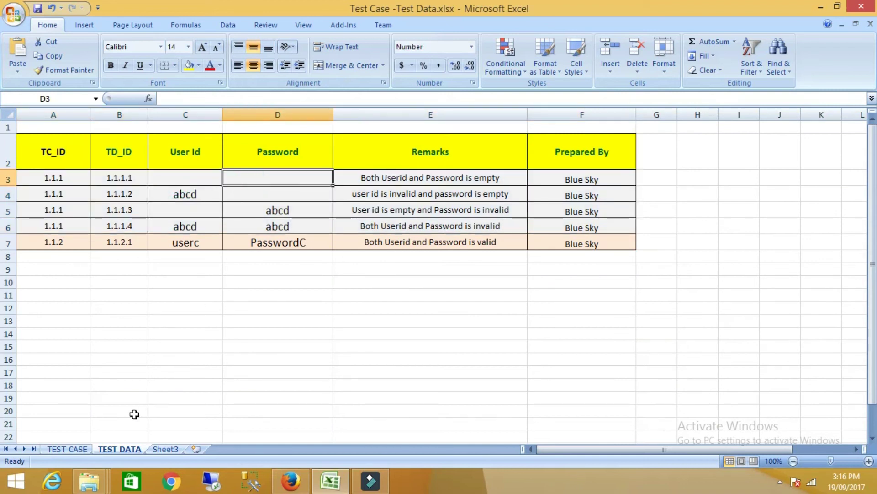
Step: Look at the valid-login test case 1.1.2 description, then return to TEST DATA
left_click(77, 449)
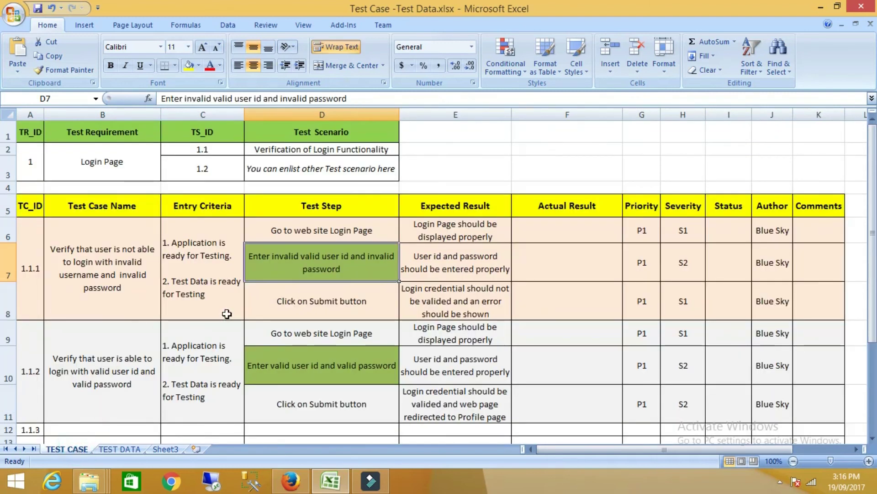
left_click(305, 270)
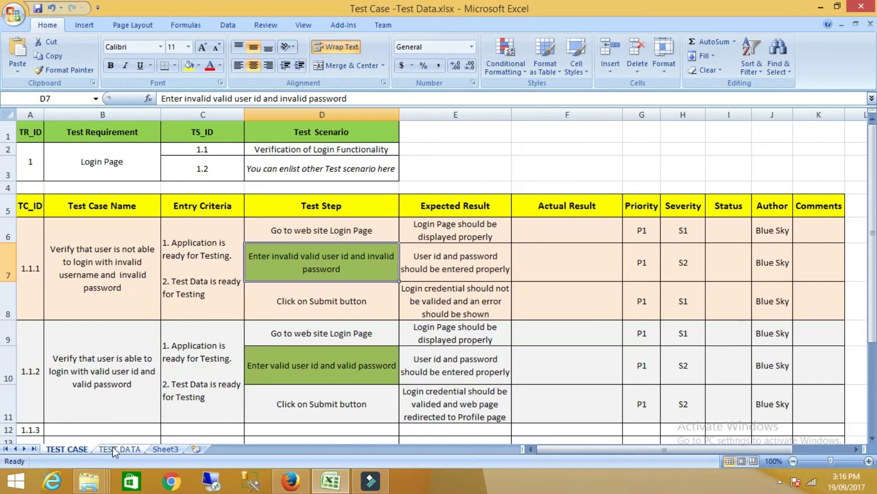
left_click(90, 383)
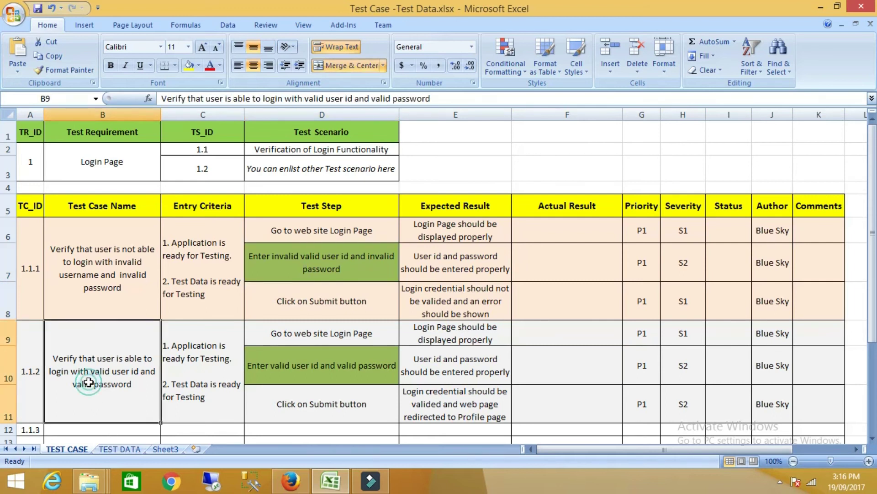
left_click(120, 448)
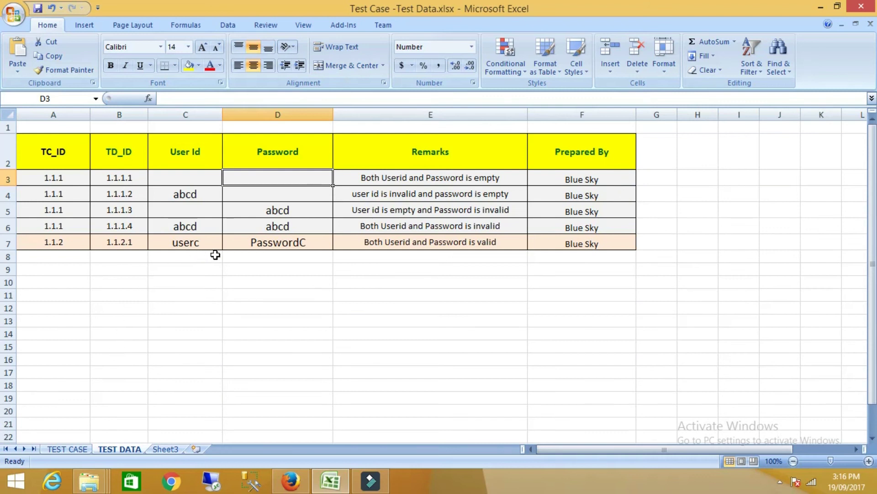
left_click(180, 244)
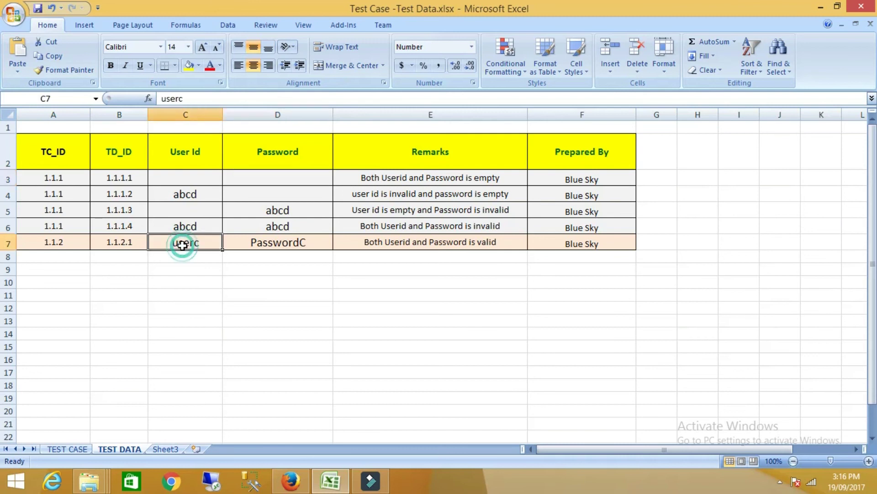
left_click(403, 245)
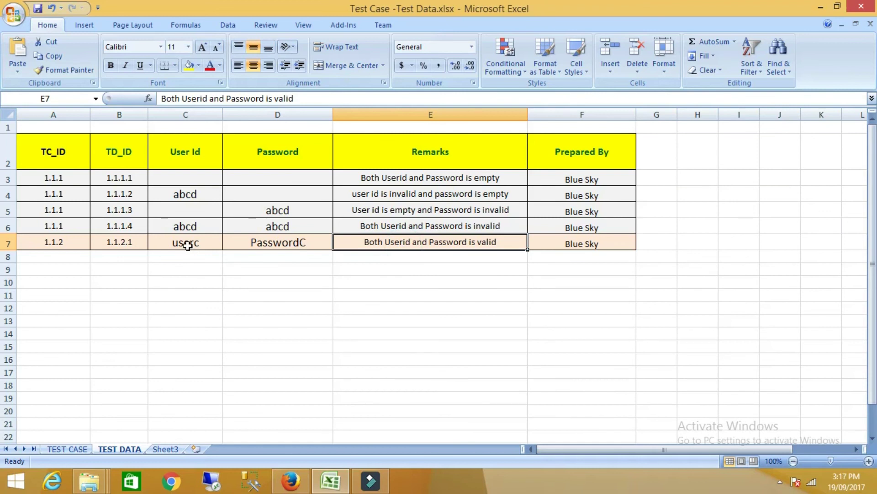
left_click(187, 245)
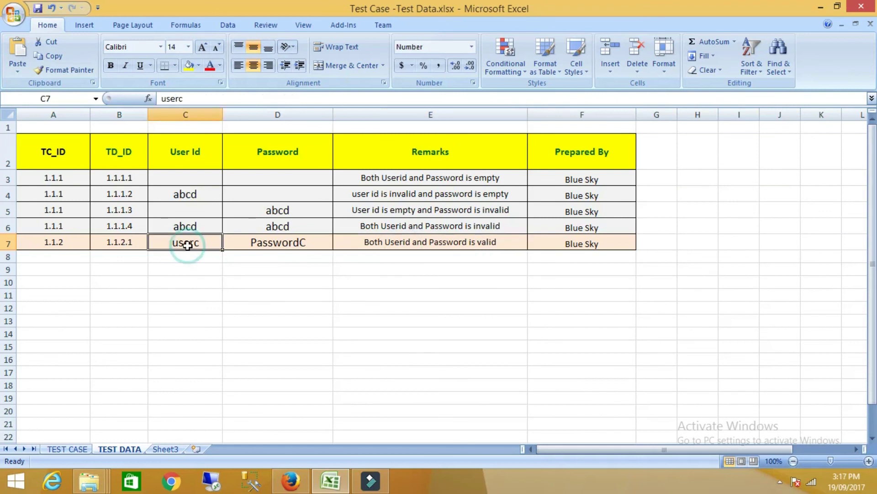
left_click(276, 246)
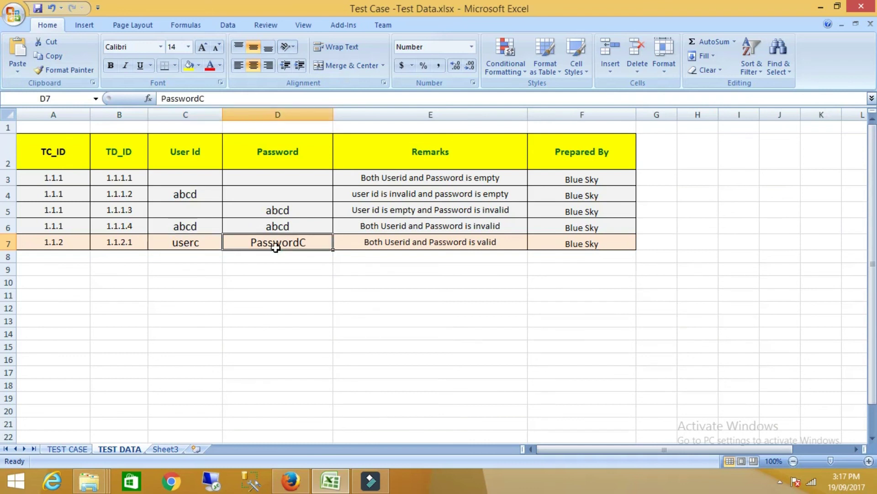
left_click(77, 450)
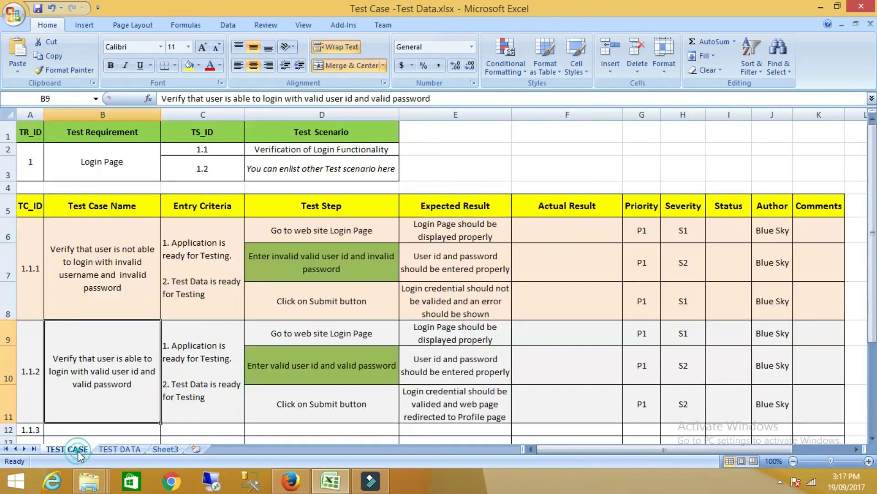
left_click(289, 366)
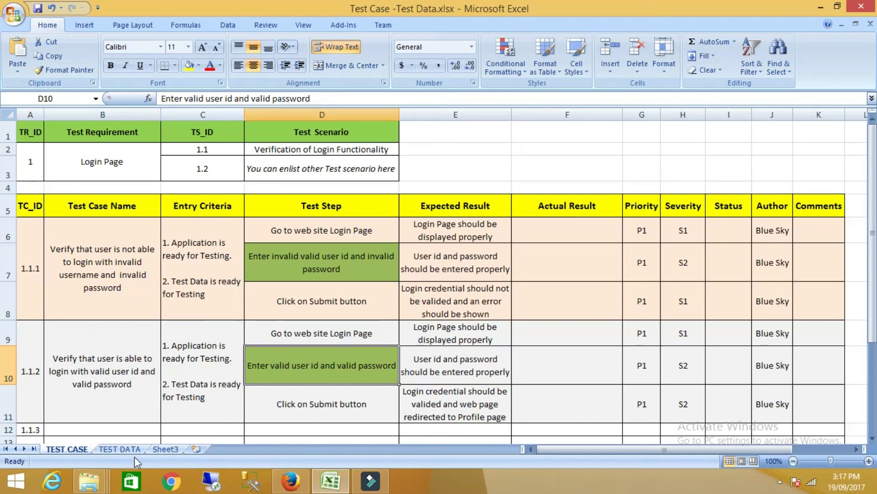
left_click(107, 449)
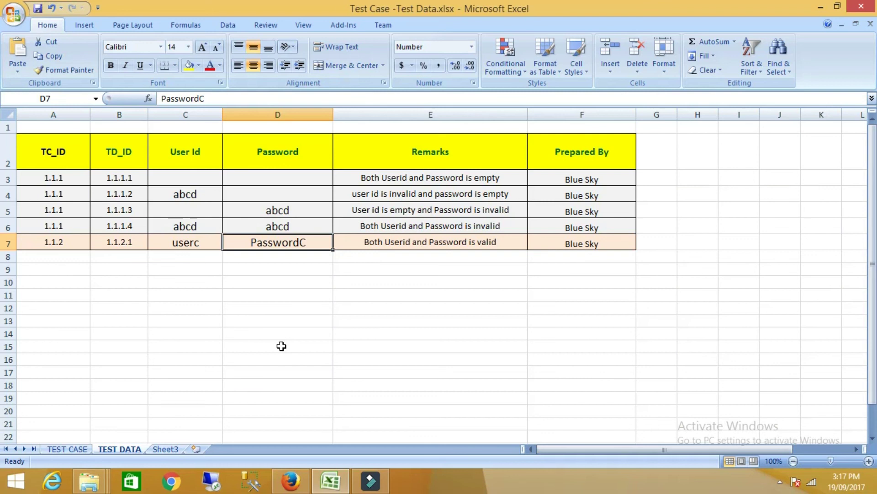
left_click(28, 147)
left_click_drag(40, 153, 559, 242)
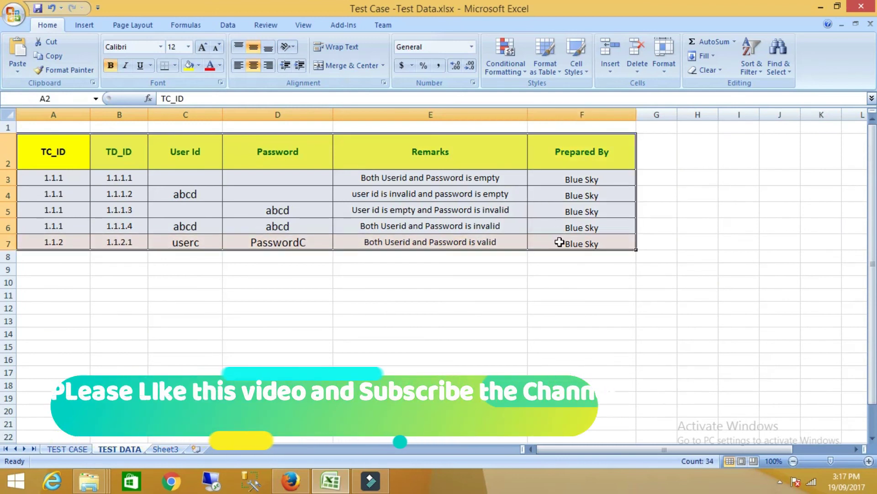
left_click(454, 274)
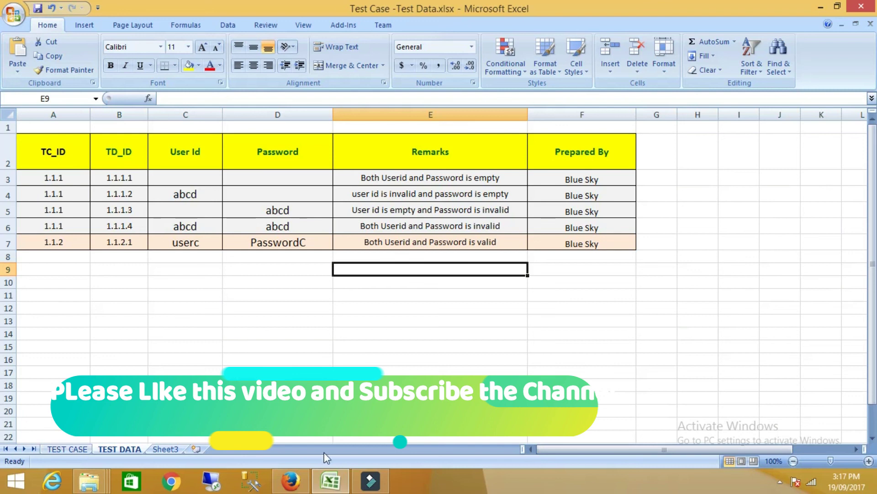
left_click(781, 482)
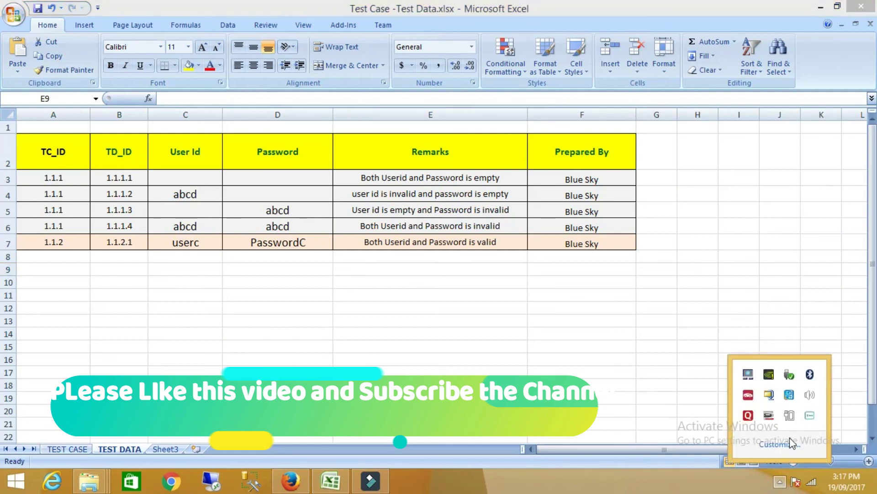
right_click(811, 416)
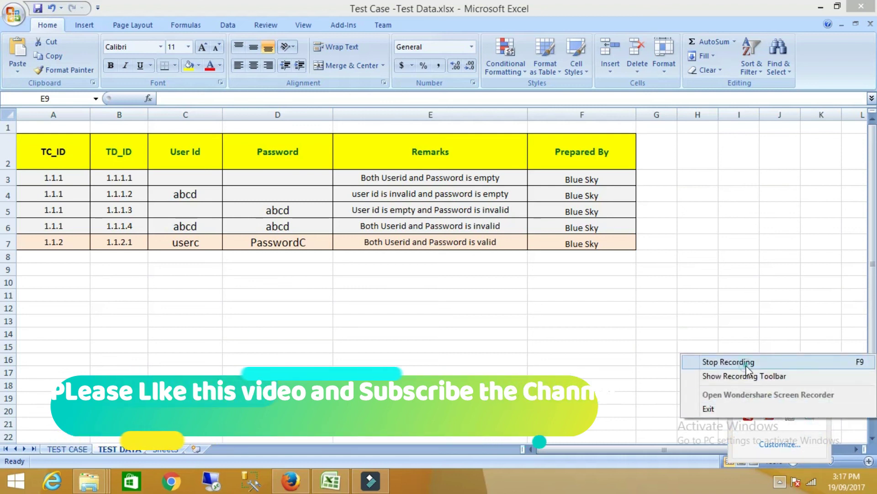